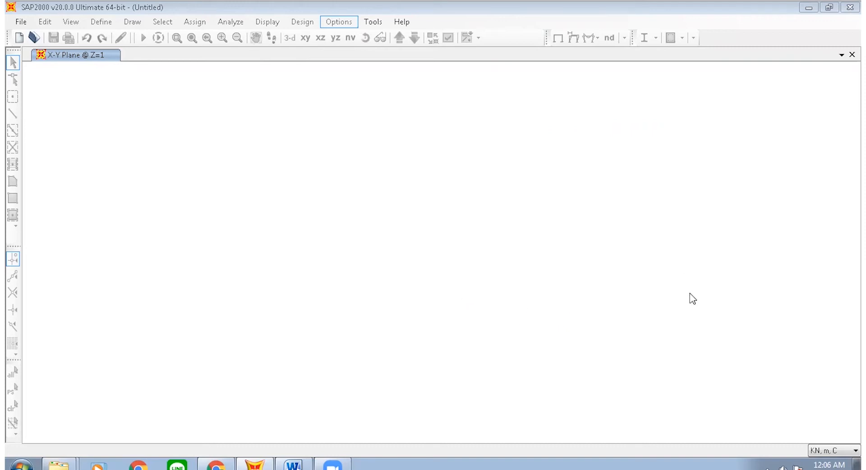
Set the units to KN, m, C and start a new model from the Grid Only template.
left_click(837, 450)
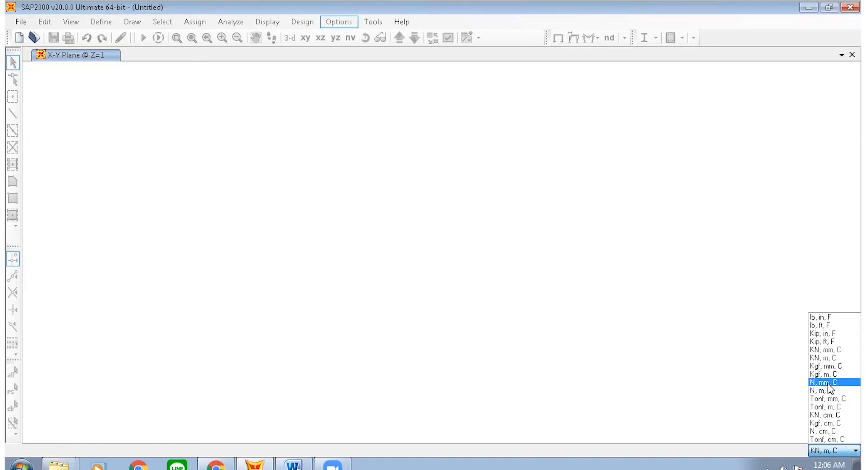
left_click(835, 360)
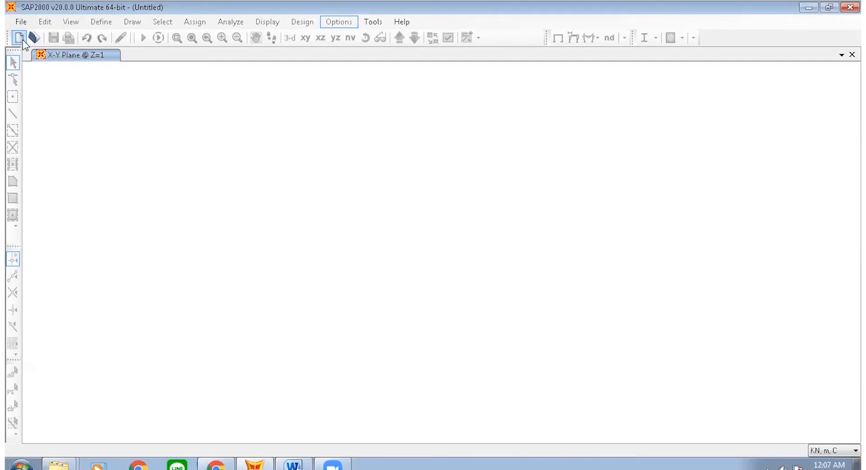
left_click(20, 22)
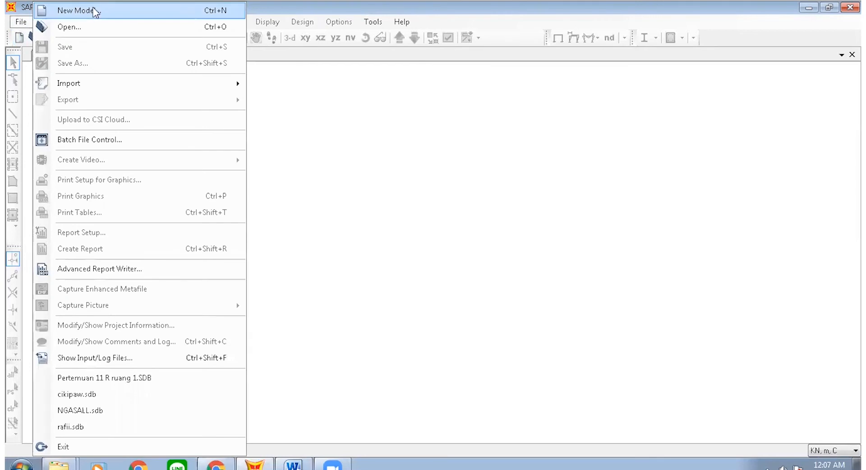
left_click(76, 10)
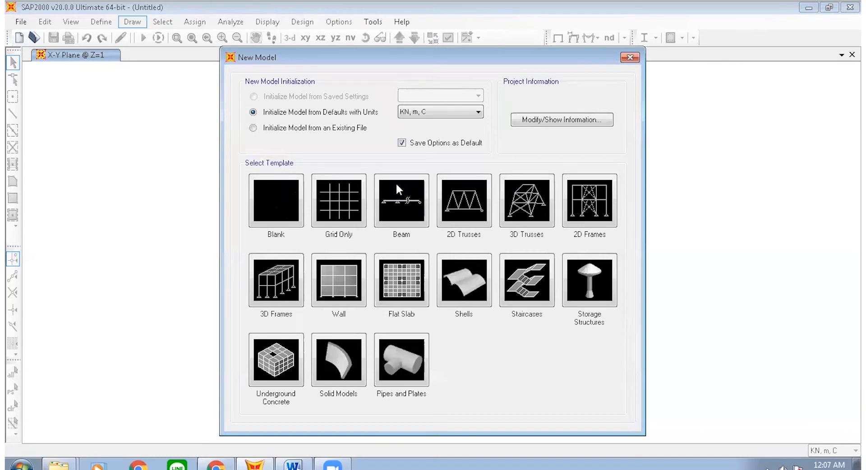
left_click(342, 194)
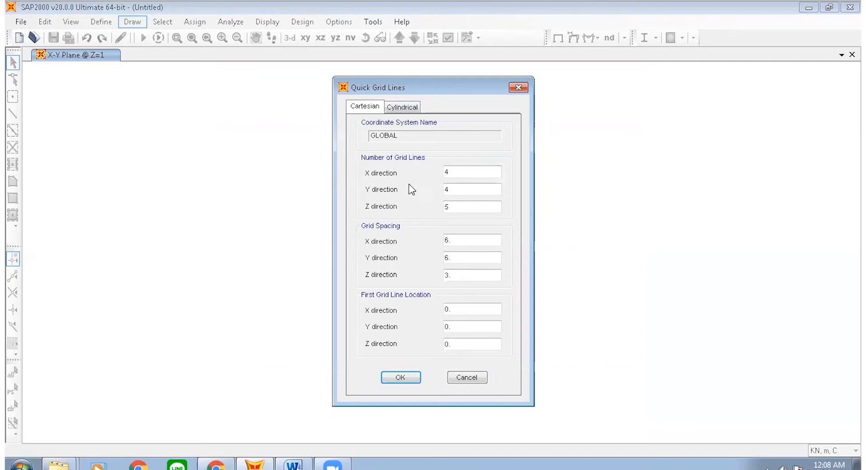
Set the number of grid lines to 2 in each of the X, Y and Z directions.
double_click(468, 174)
type("2")
double_click(446, 189)
type("2")
double_click(465, 208)
type("2")
Set the grid spacing to 1 m in the X, Y and Z directions and create the grid.
double_click(458, 239)
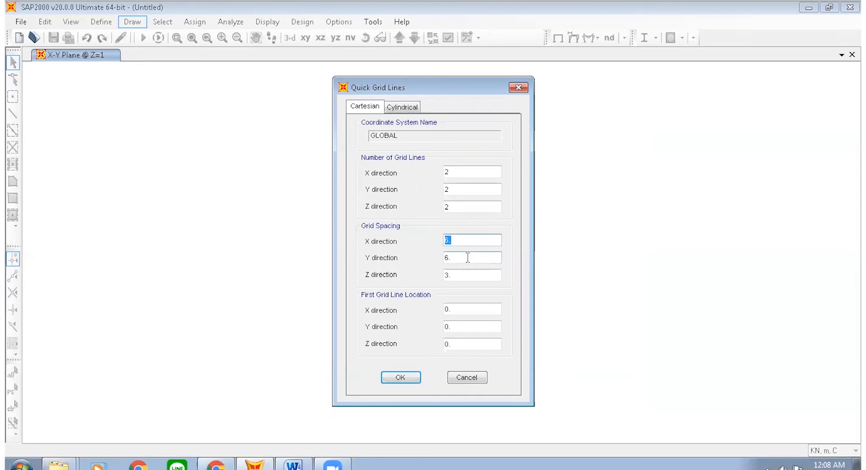
type("1")
key("Tab")
type("1")
left_click(456, 273)
key("shift+Home")
type("1")
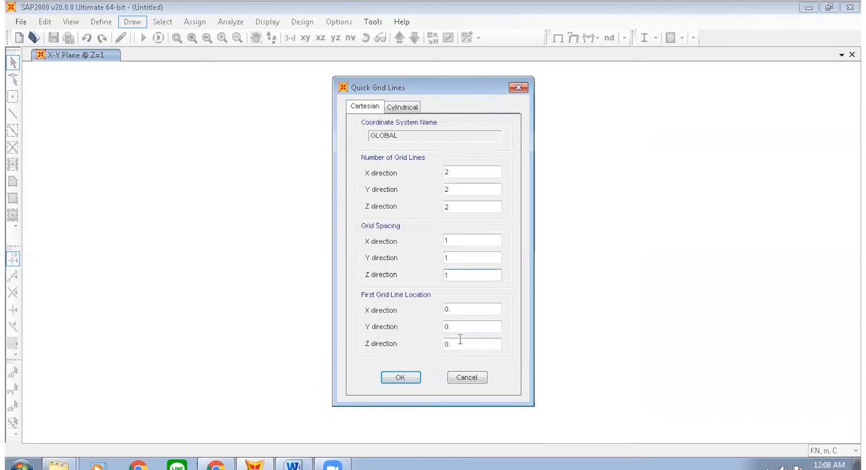
left_click(410, 378)
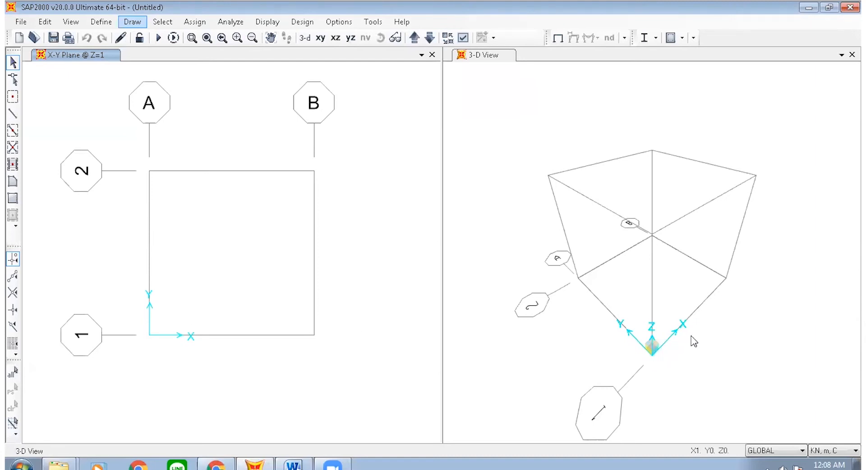
left_click(655, 357)
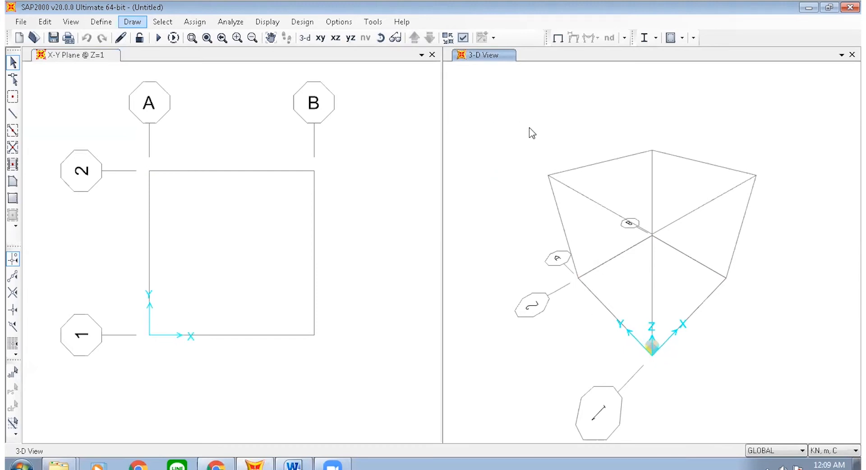
scroll(531, 132, "down", 2)
scroll(530, 131, "down", 1)
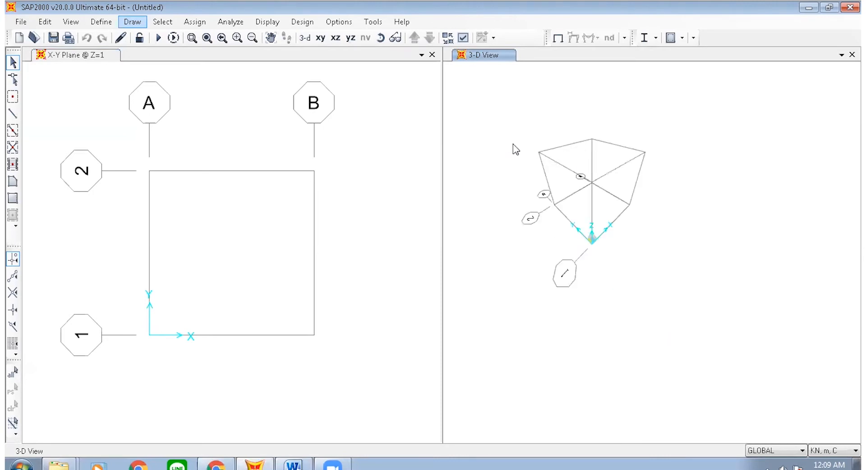
middle_click_drag(514, 143, 514, 144)
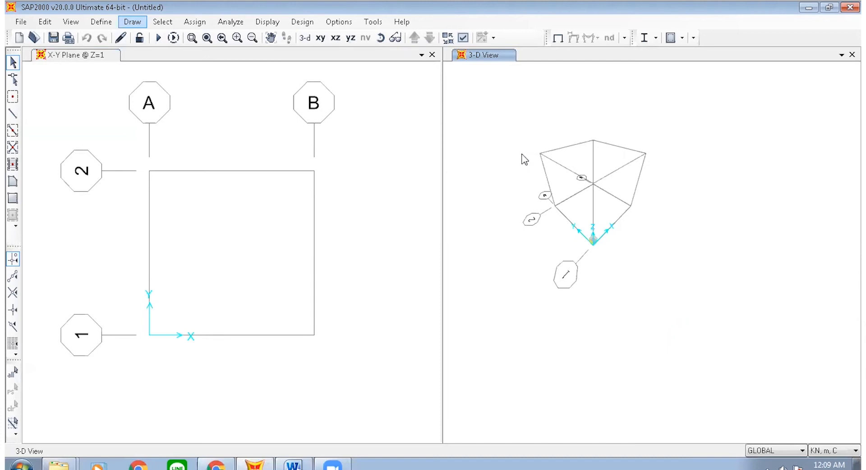
scroll(533, 159, "up", 3)
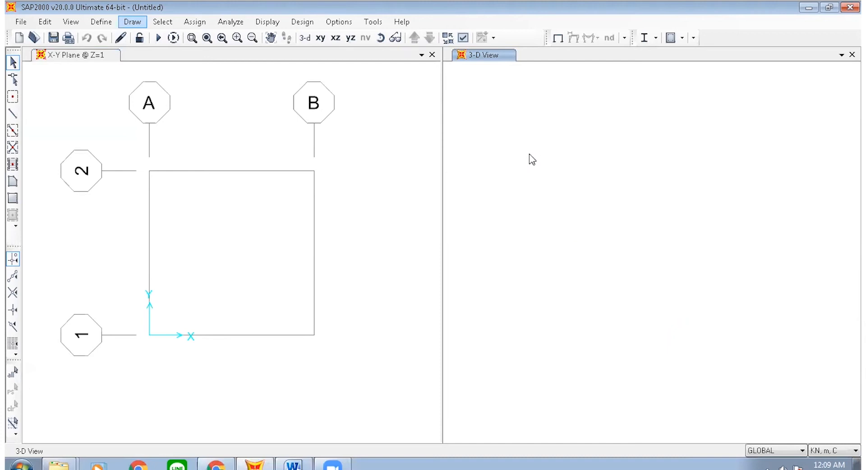
scroll(533, 159, "down", 1)
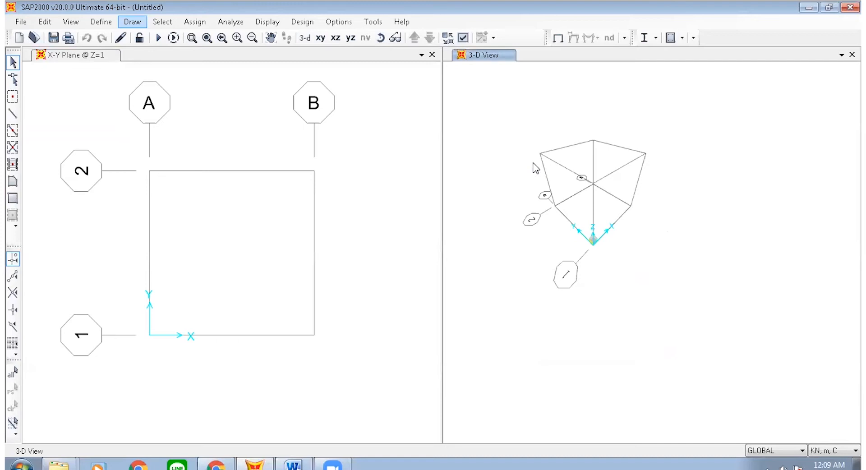
scroll(535, 167, "up", 3)
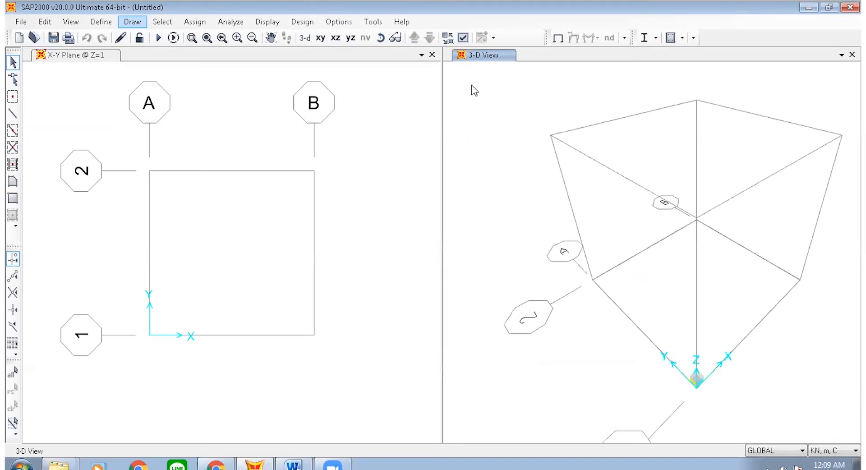
Turn off perspective in the 3-D view, then rotate and pan it to show the whole grid cube at an angle.
left_click(396, 38)
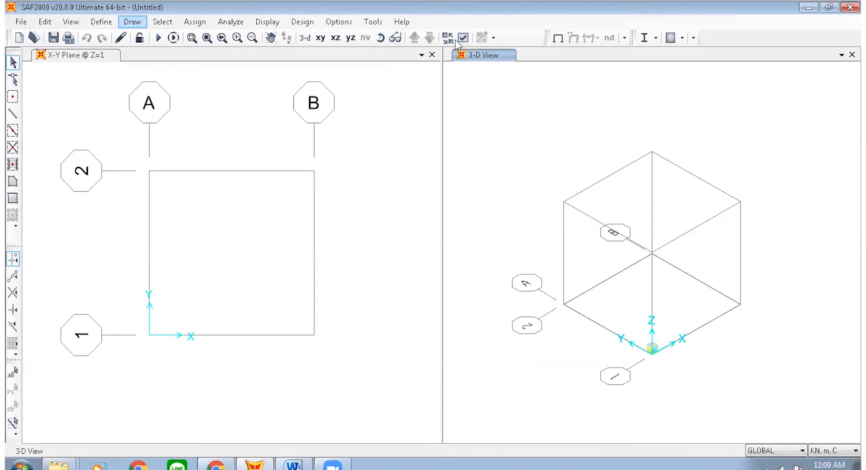
left_click(381, 38)
left_click_drag(512, 199, 549, 217)
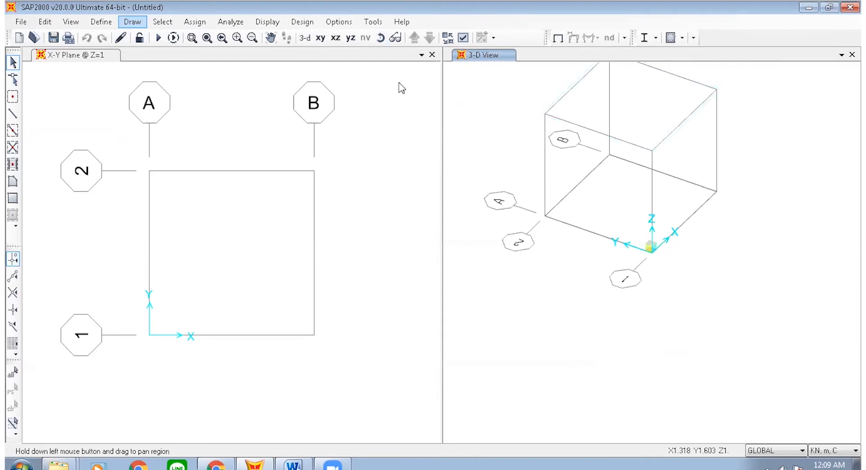
left_click(271, 39)
left_click_drag(576, 139, 573, 191)
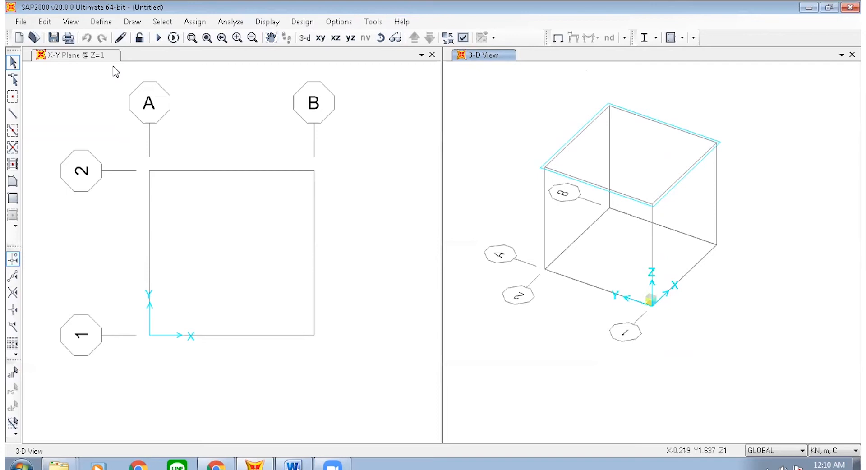
Add a new material property with region User and material type Steel.
left_click(101, 22)
left_click(117, 37)
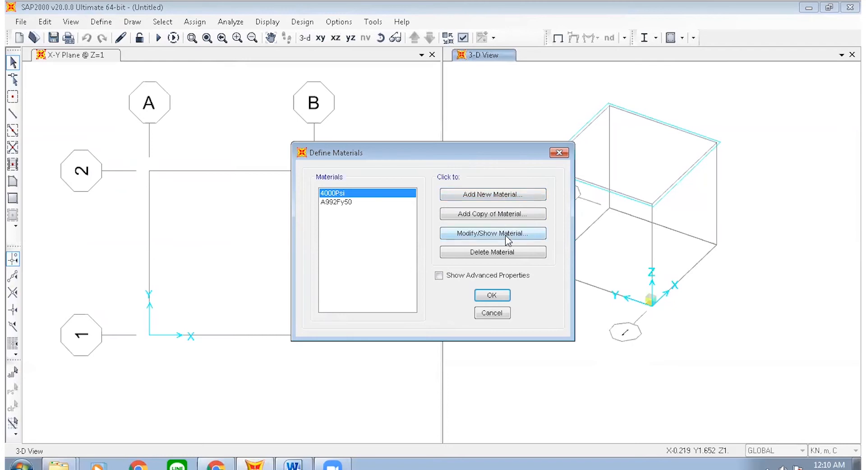
left_click(511, 195)
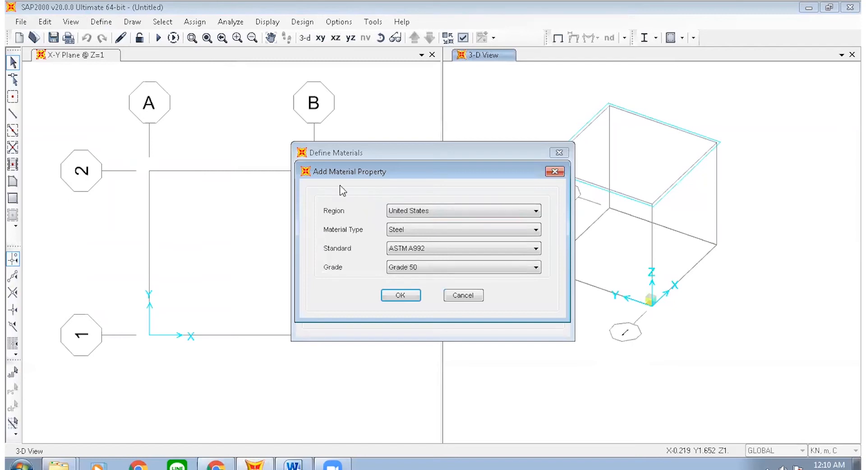
left_click_drag(352, 175, 354, 165)
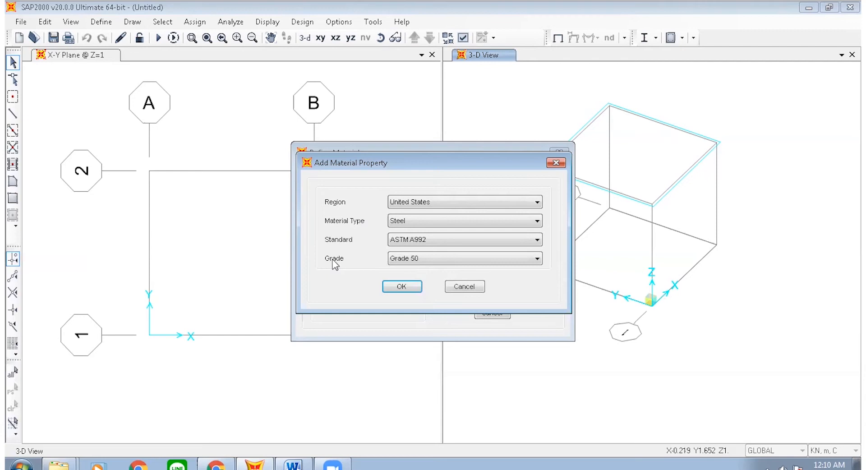
left_click(410, 259)
left_click(394, 257)
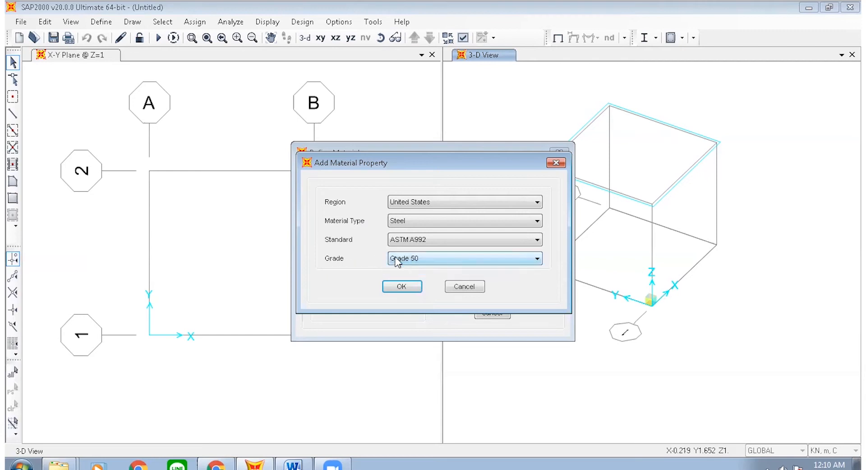
left_click(432, 204)
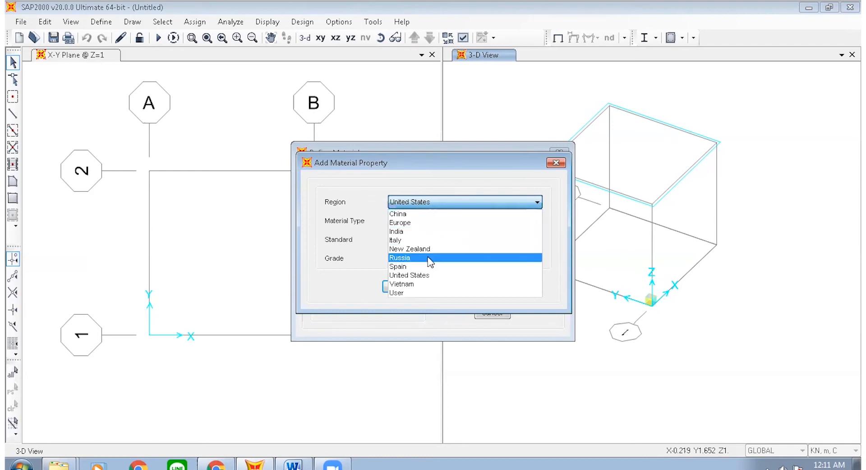
left_click(424, 294)
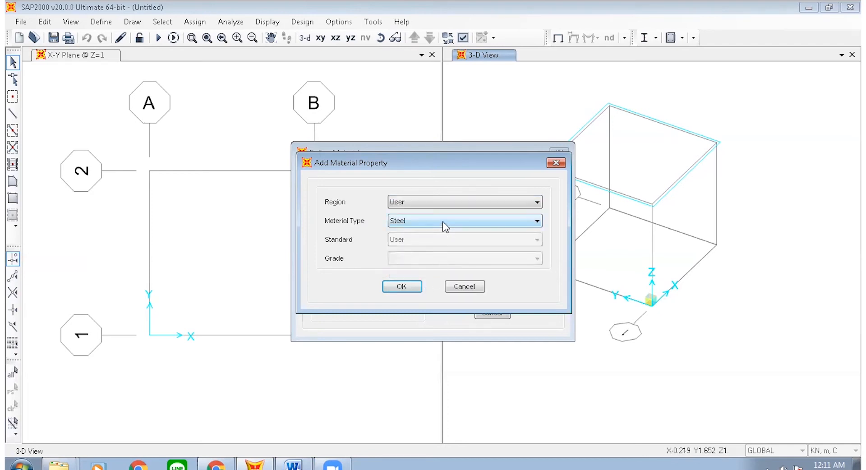
left_click(443, 221)
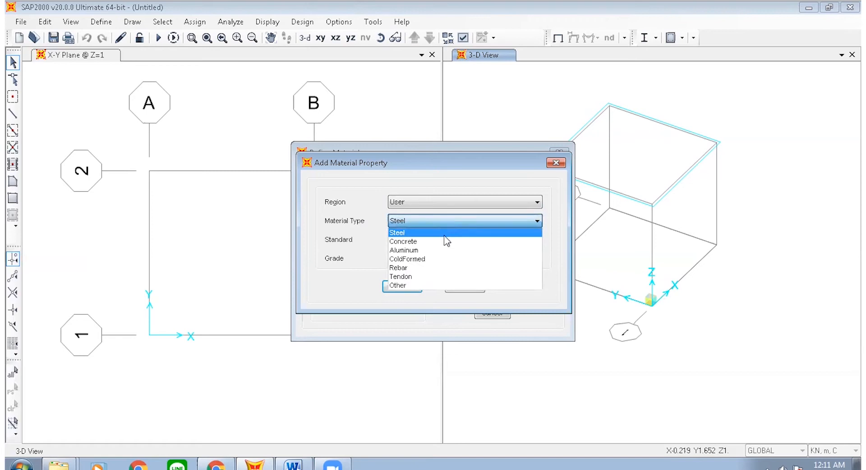
left_click(446, 233)
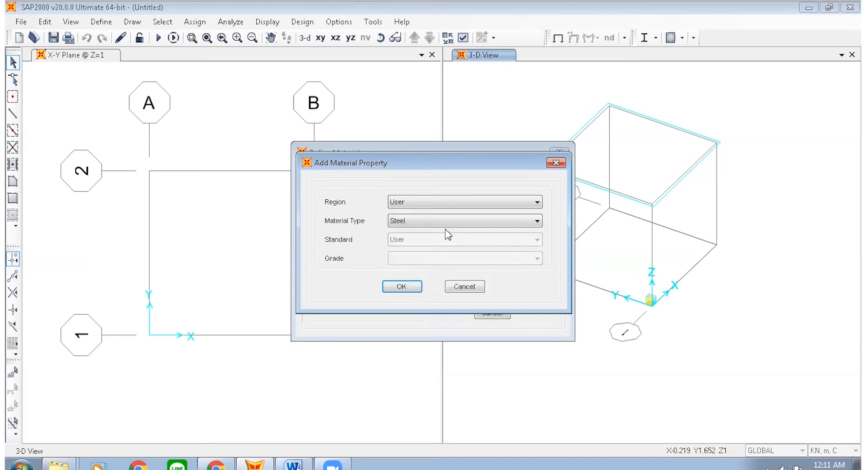
left_click(402, 286)
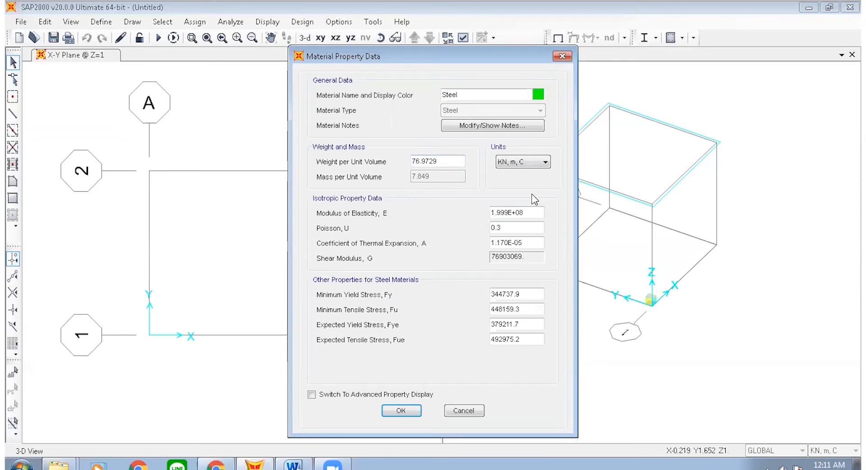
Name the new steel material BAJA 1 and accept the material definitions.
double_click(483, 98)
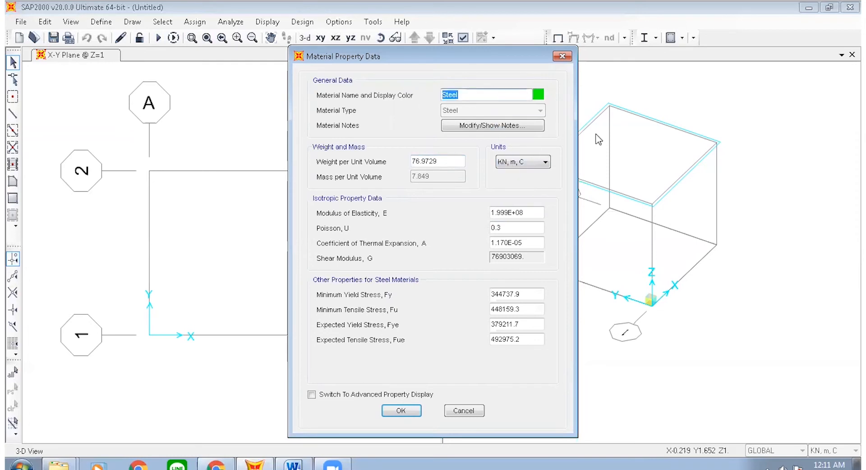
type("BAJA 1")
left_click(401, 412)
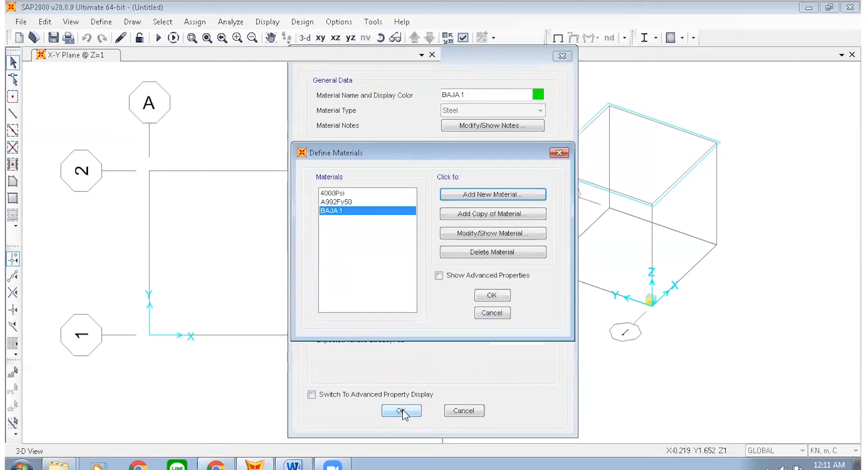
left_click(492, 295)
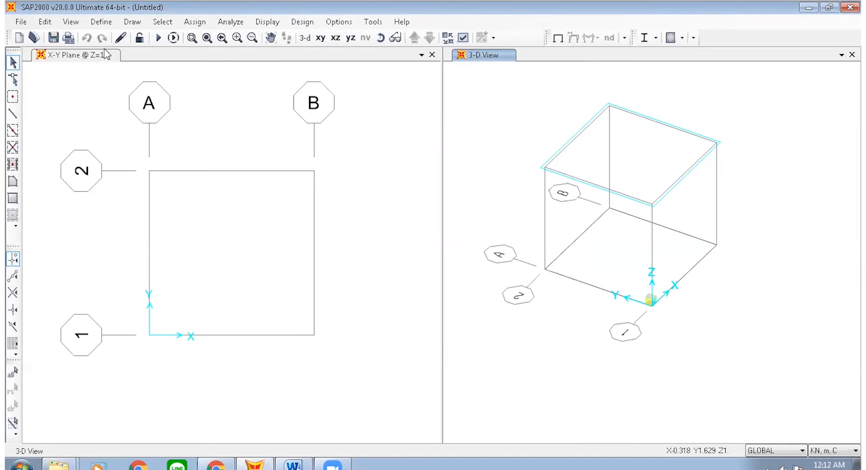
Add a new frame section property of type Steel with the I/Wide Flange shape.
left_click(111, 22)
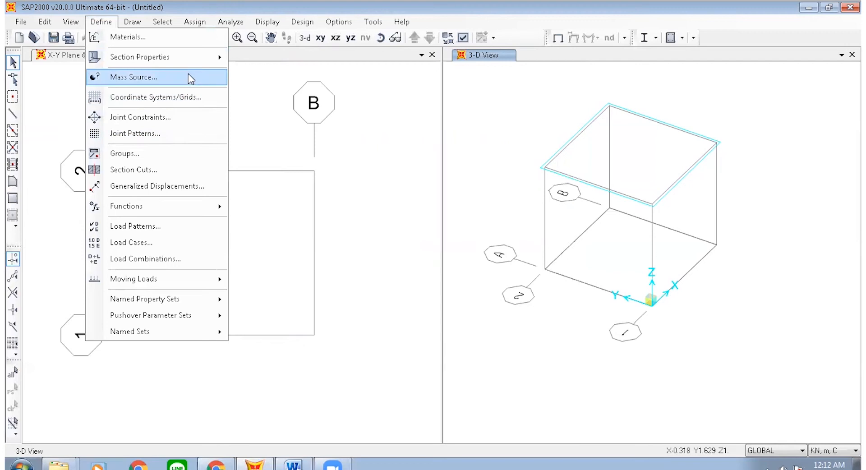
mouse_move(194, 61)
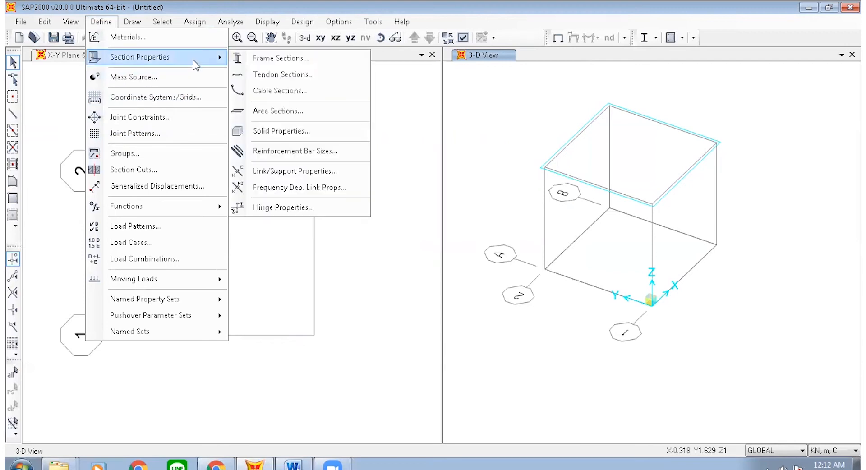
left_click(337, 59)
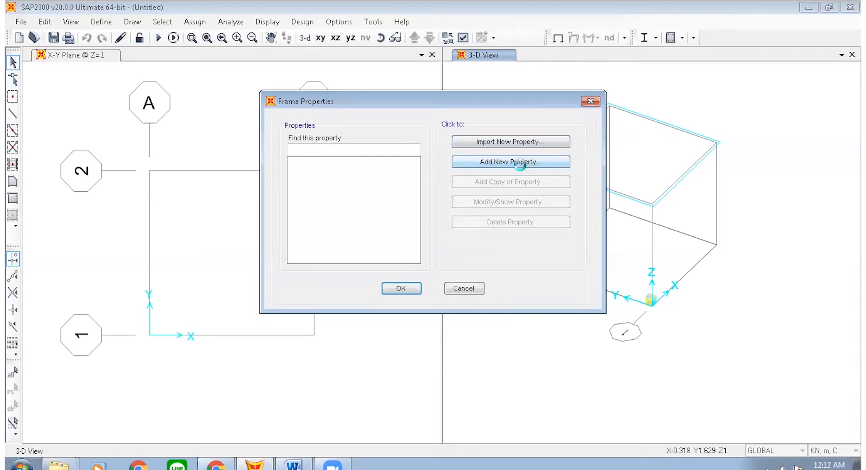
left_click(522, 169)
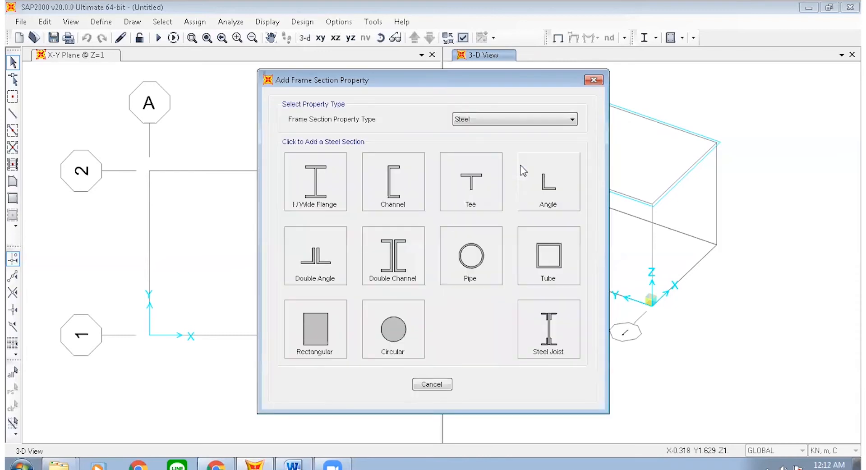
left_click(507, 119)
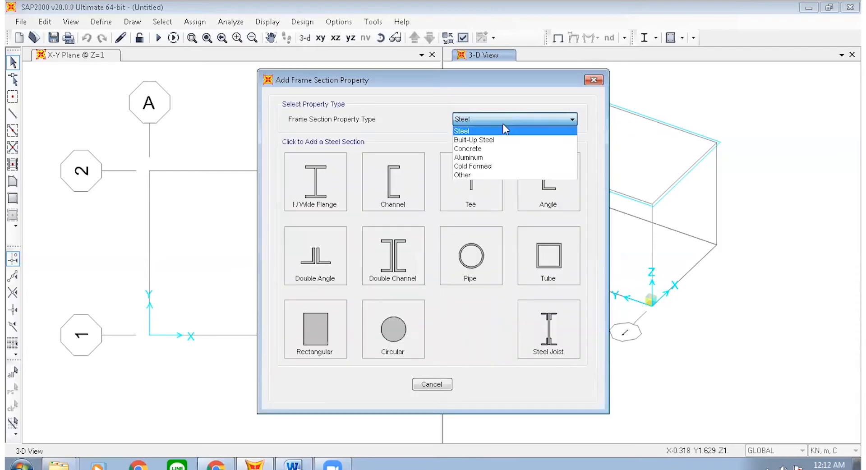
left_click(500, 129)
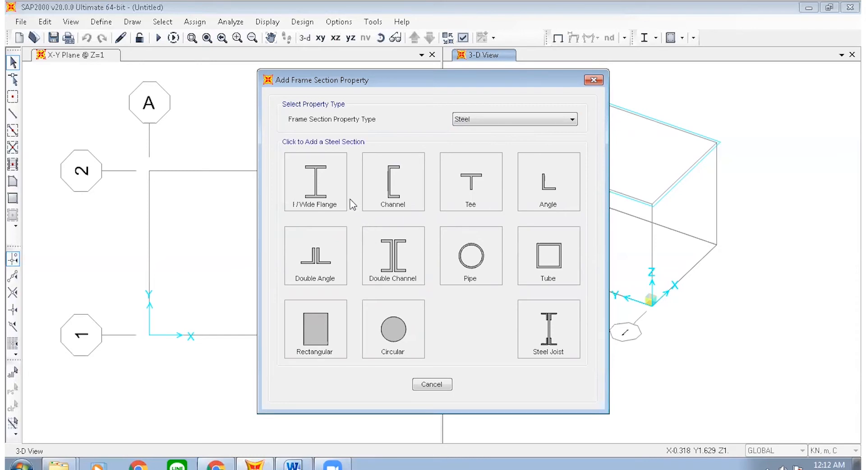
left_click(319, 196)
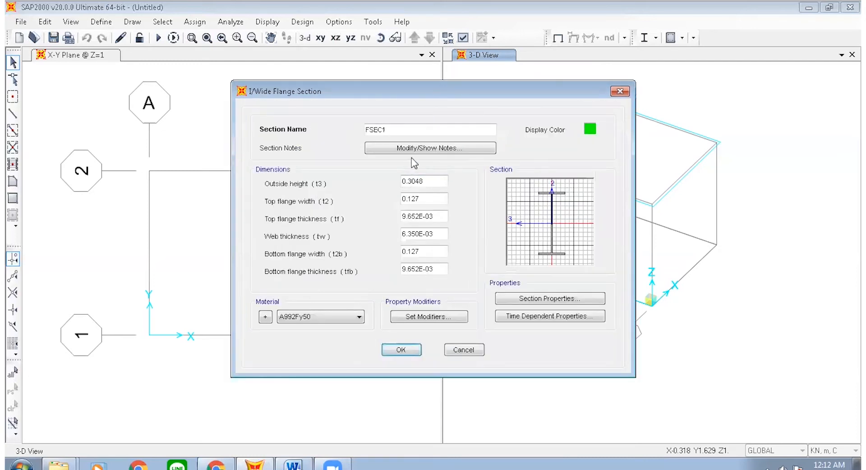
Name the wide flange section SECTION 1 and set its material to BAJA 1.
left_click_drag(409, 130, 295, 136)
key("BackSpace")
type("SECTI")
key("BackSpace")
key("BackSpace")
key("BackSpace")
key("BackSpace")
key("BackSpace")
type("SECTION 1")
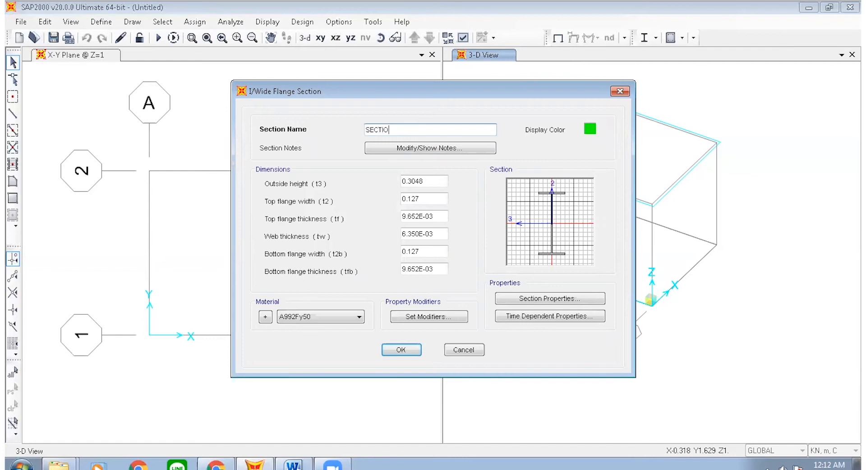
left_click(340, 321)
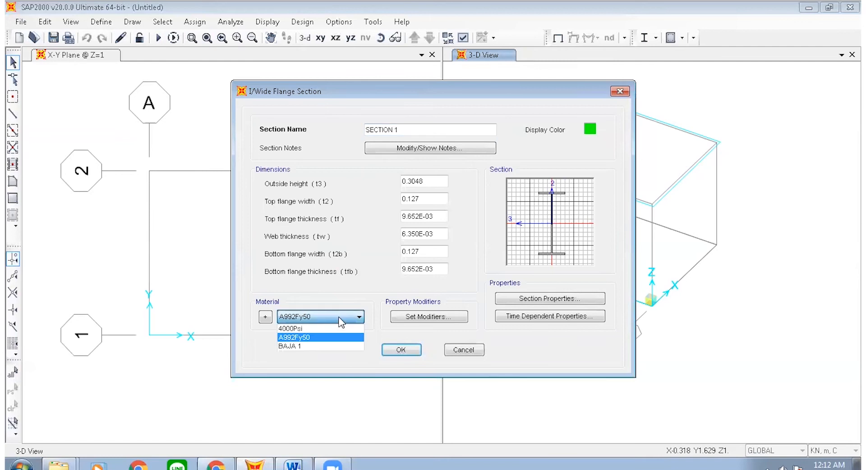
left_click(332, 347)
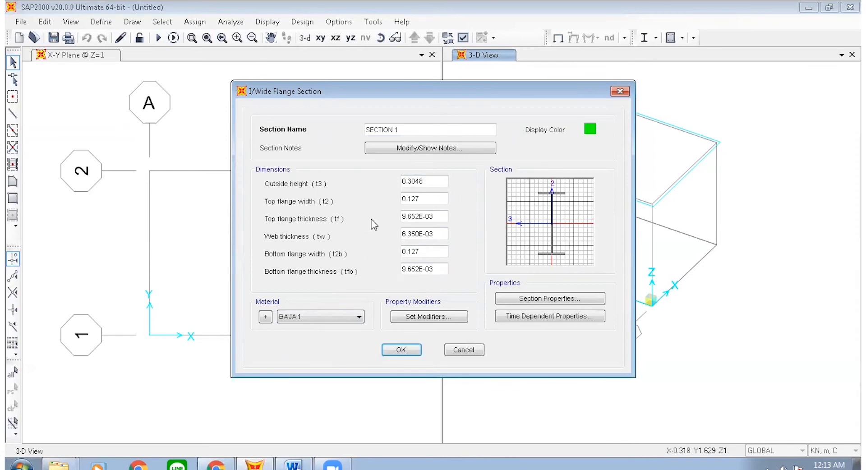
Review the calculated section properties of SECTION 1 and accept the frame section definitions.
left_click(542, 298)
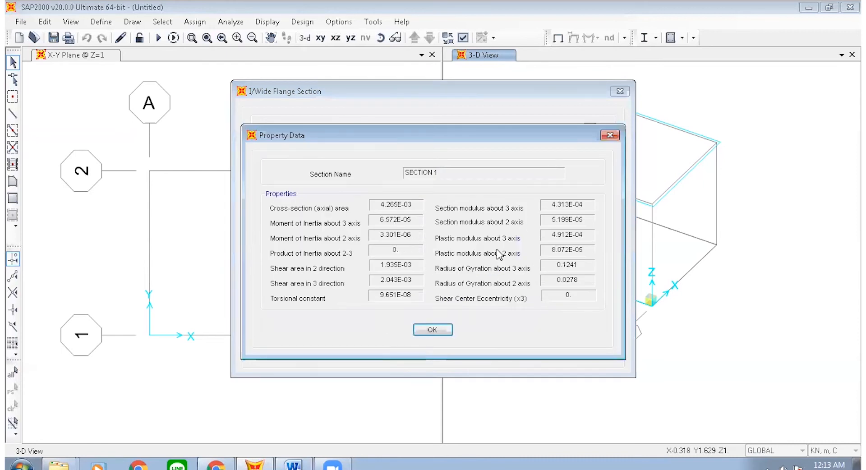
left_click(436, 330)
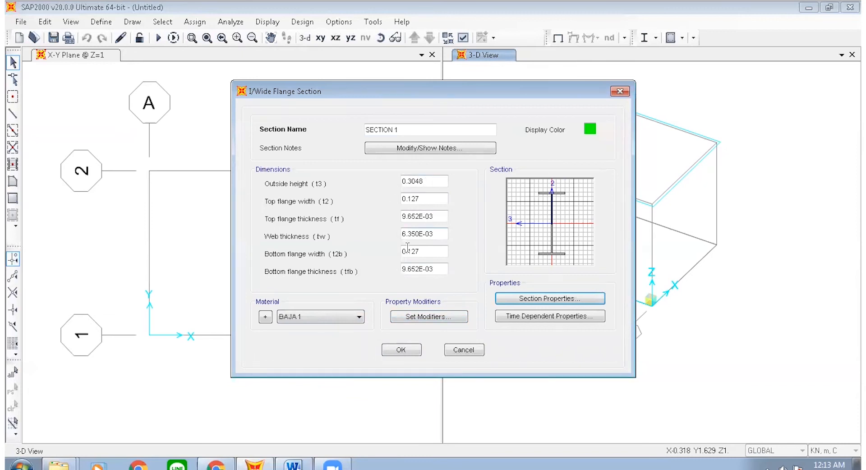
left_click(402, 351)
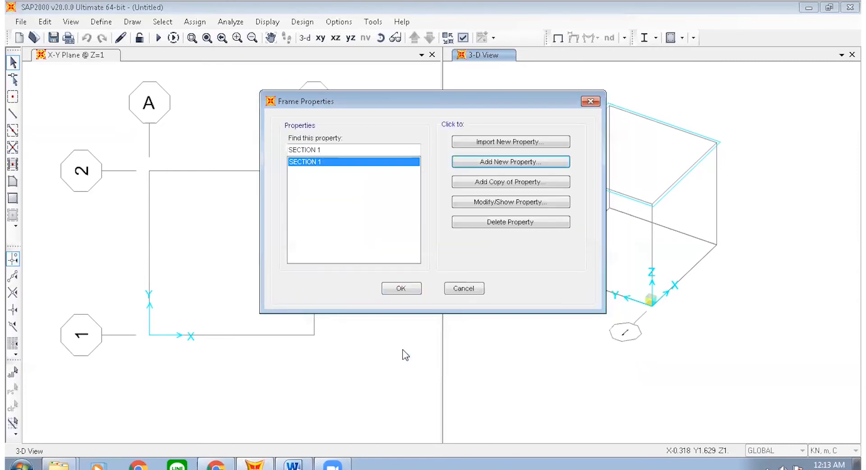
left_click(408, 293)
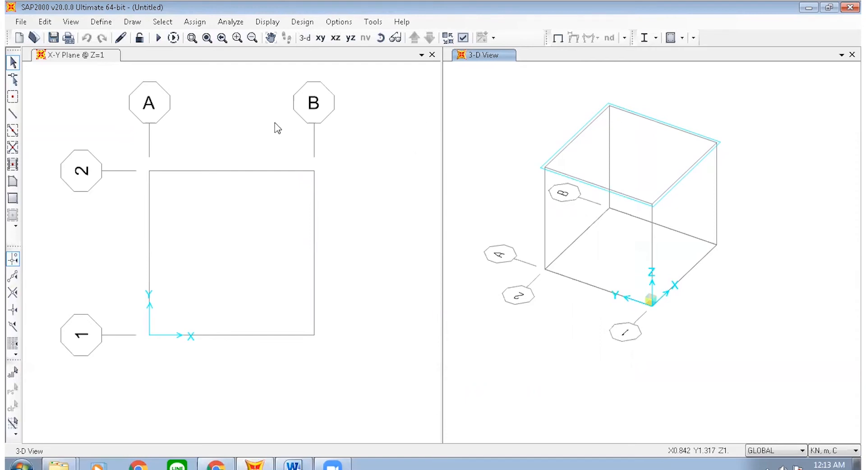
Draw a straight frame column with SECTION 1 at grid A-1, from the base point up to Z=1.
left_click(143, 24)
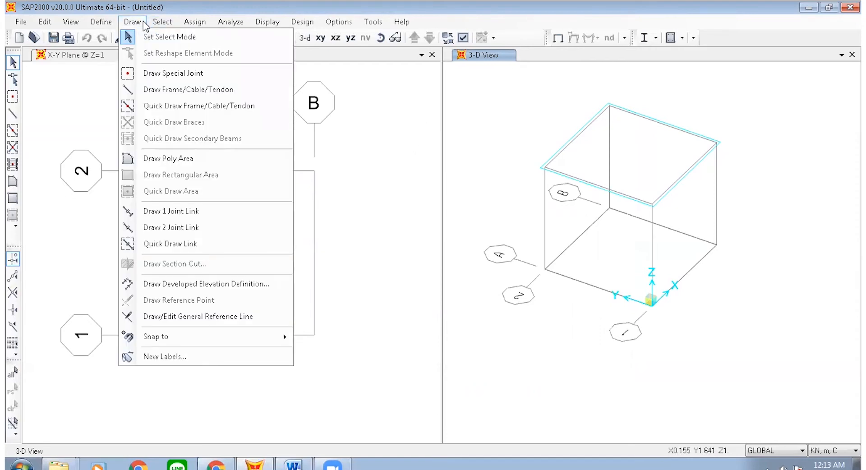
left_click(210, 91)
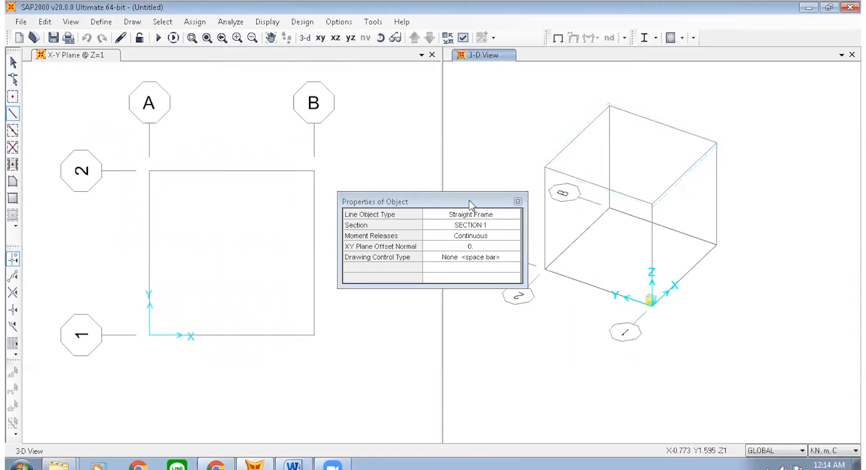
left_click_drag(445, 198, 422, 165)
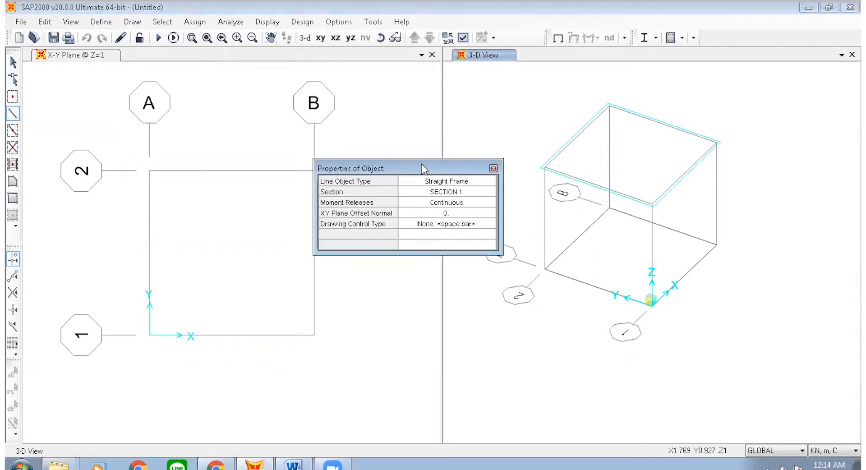
left_click(449, 194)
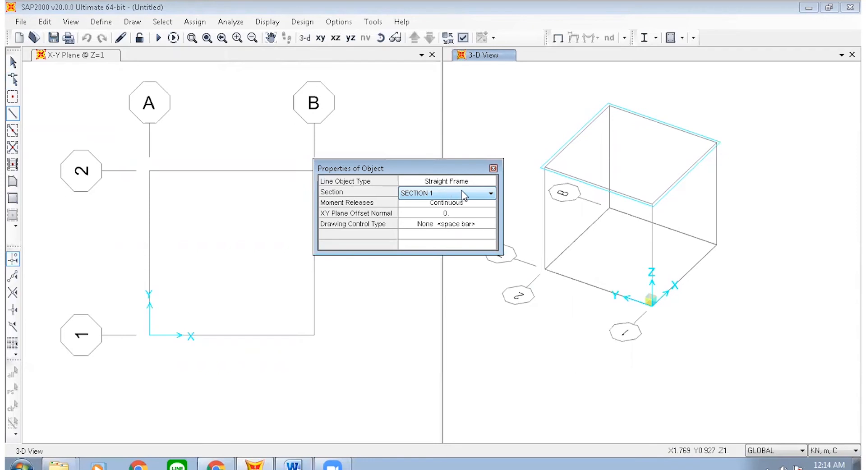
left_click(464, 195)
left_click(463, 191)
left_click(463, 191)
left_click(467, 209)
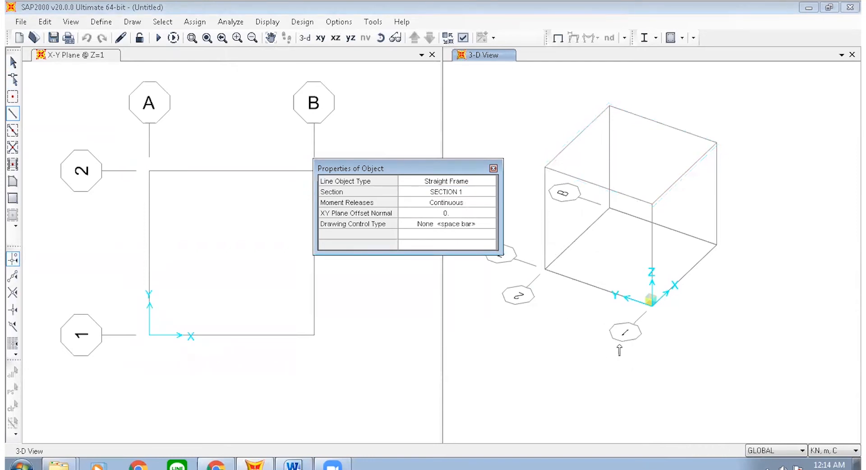
left_click(652, 306)
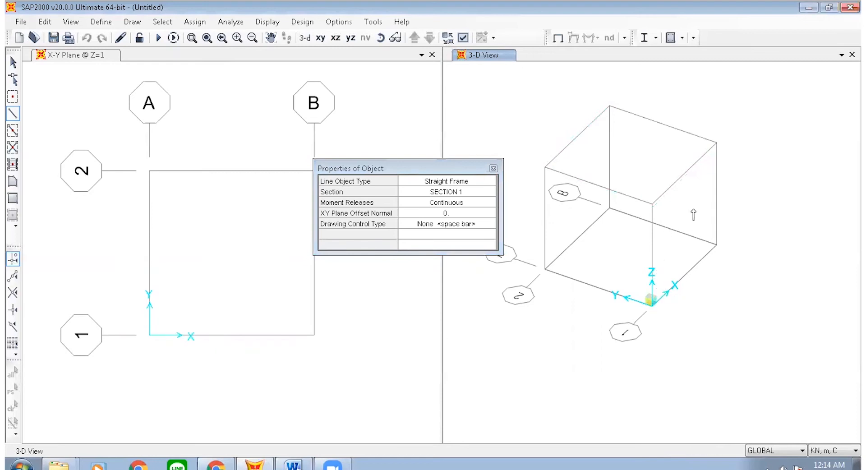
double_click(652, 204)
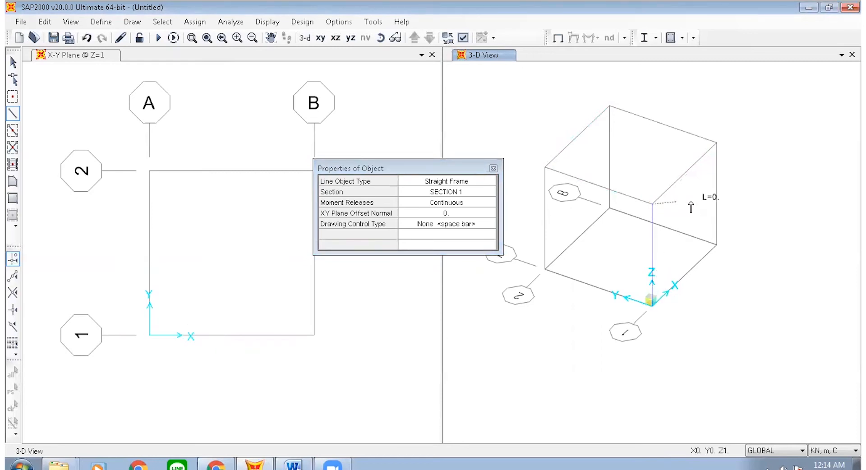
Draw the four SECTION 1 beams around the top edges of the grid cube at Z=1.
left_click(717, 142)
left_click(610, 106)
left_click(545, 167)
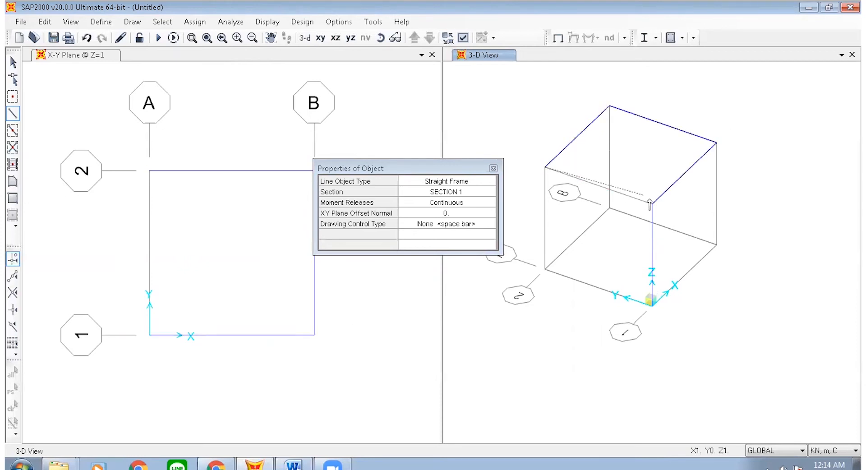
left_click(653, 204)
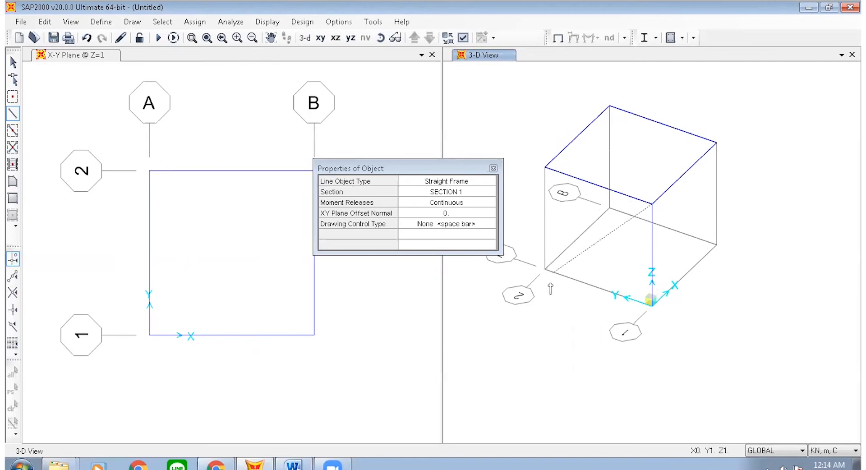
Draw a diagonal frame from the top corner at A-1 to the base corner at A-2, and delete it.
left_click(545, 270)
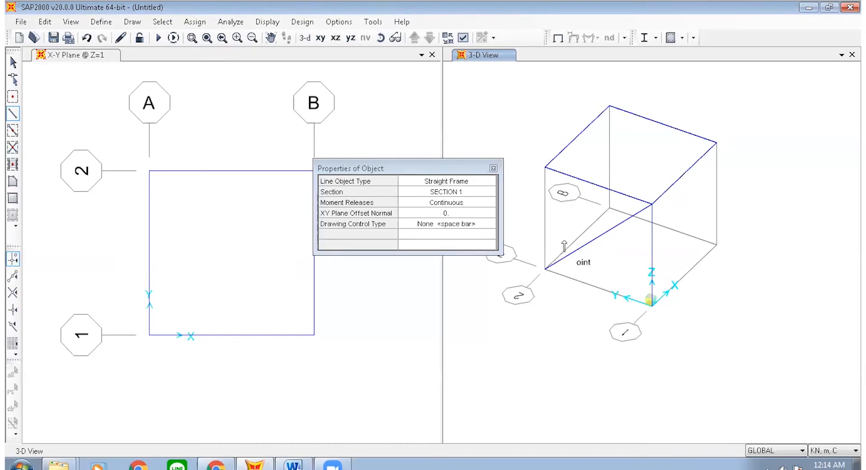
key("Escape")
left_click(585, 247)
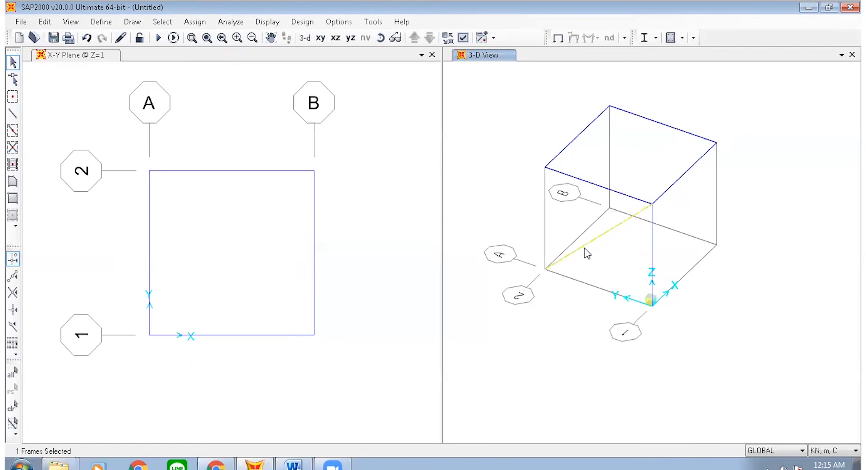
key("Delete")
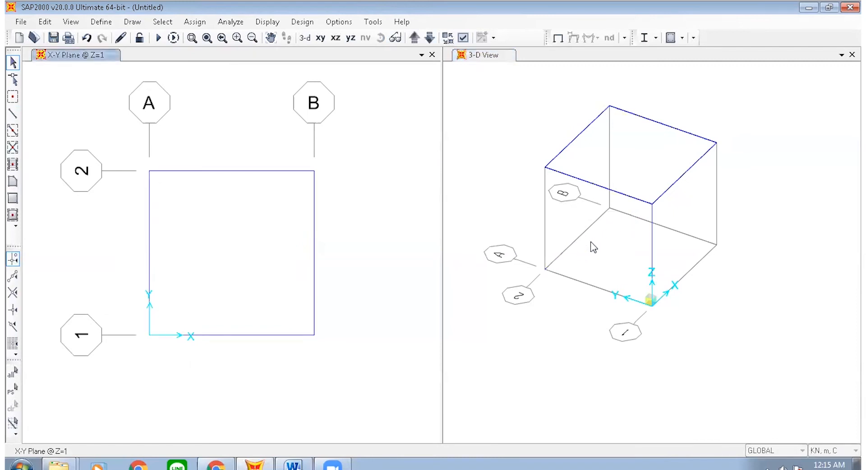
Draw the three remaining SECTION 1 columns at grid corners A-2, B-2 and B-1 between base and top.
left_click(479, 249)
left_click(12, 114)
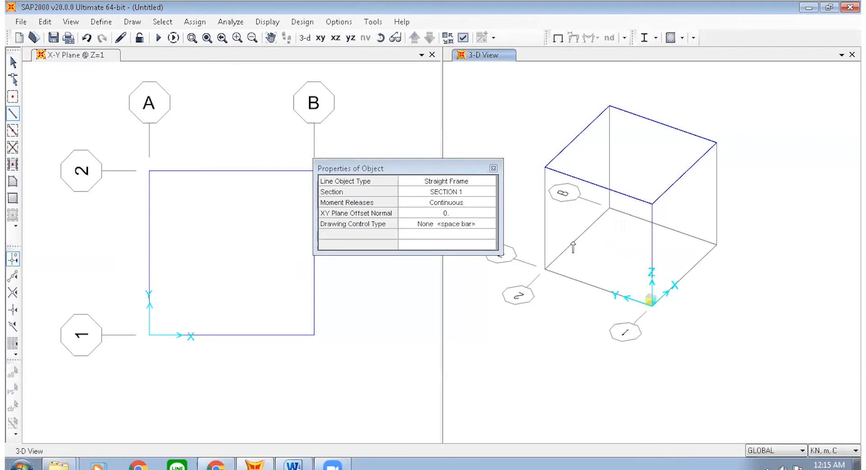
left_click(546, 270)
left_click(546, 167)
right_click(613, 210)
left_click(608, 107)
left_click(610, 209)
right_click(758, 277)
left_click(717, 142)
left_click(718, 244)
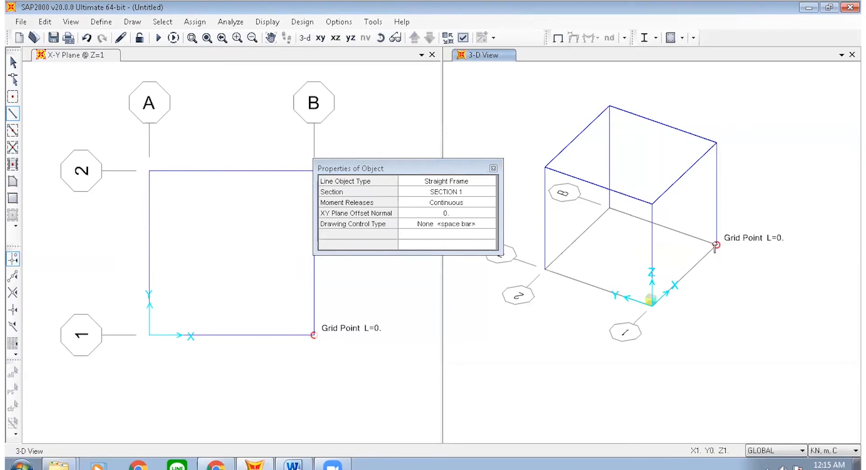
right_click(718, 244)
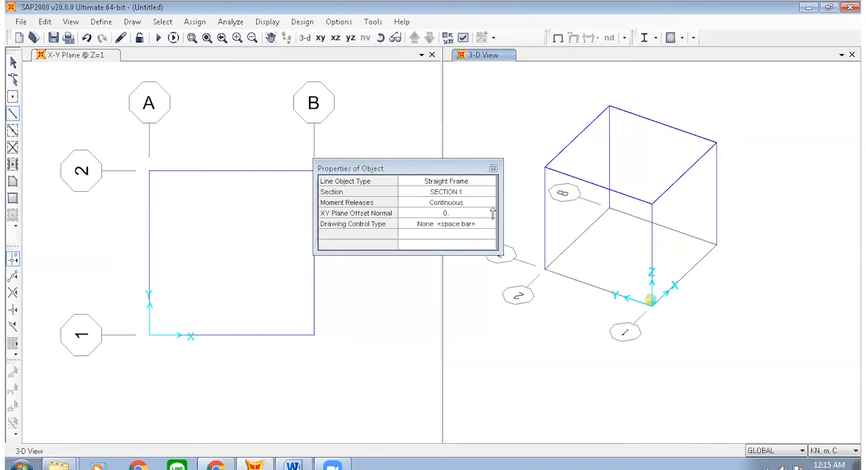
left_click(493, 169)
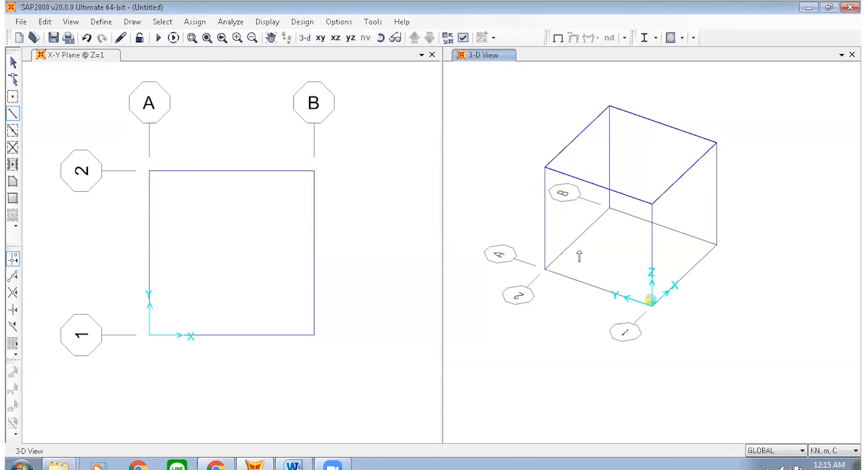
Draw a diagonal frame from the base corner at A-2 to the top corner at A-1, and delete it.
left_click(545, 269)
left_click(652, 204)
key("Escape")
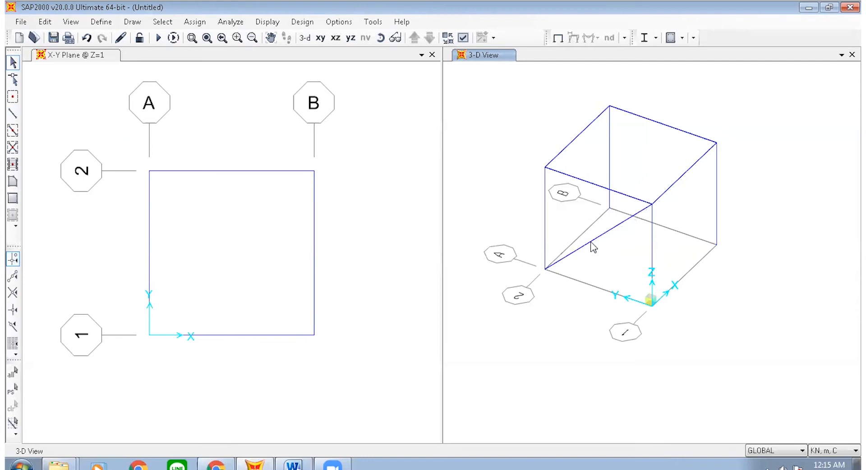
left_click(592, 246)
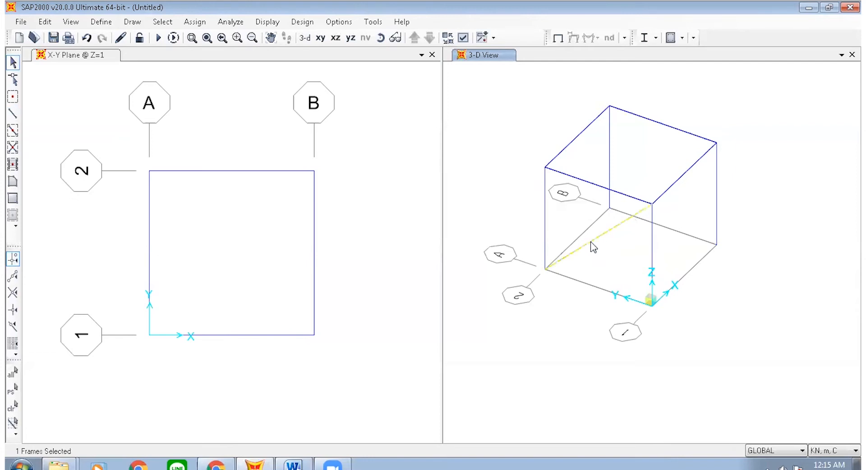
key("Delete")
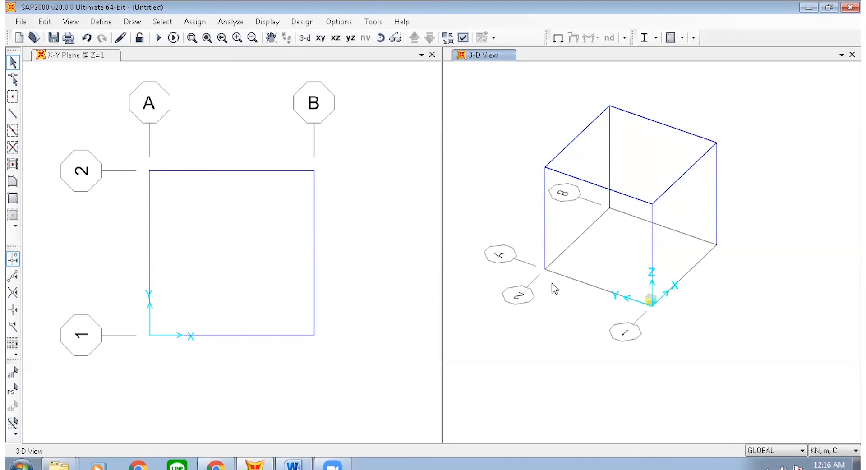
Assign fixed restraints, locking all translations and rotations, to the four base joints of the frame.
left_click(546, 270)
left_click(610, 208)
left_click(718, 245)
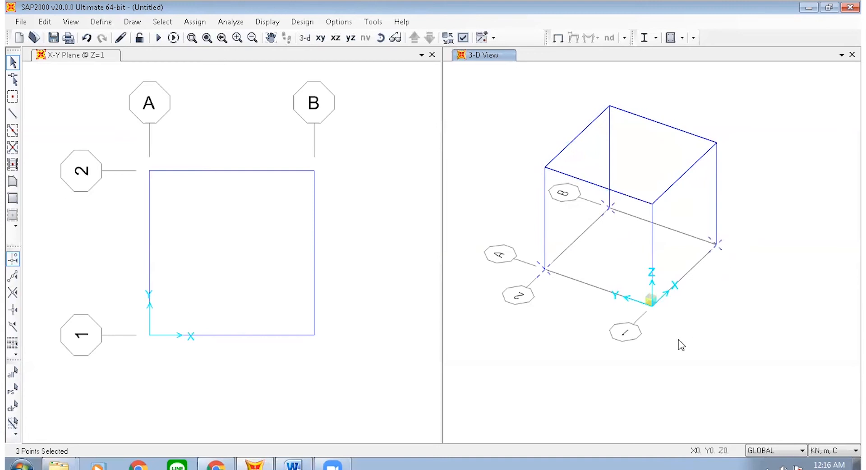
left_click(653, 304)
left_click(340, 270)
left_click(203, 23)
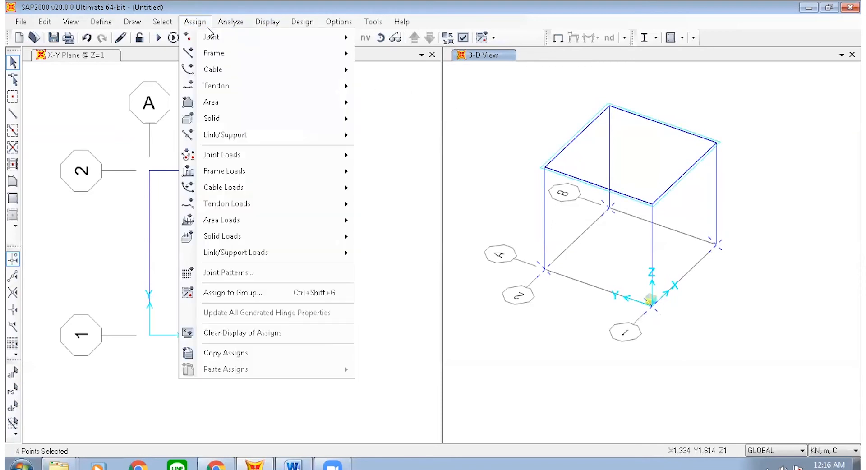
mouse_move(225, 37)
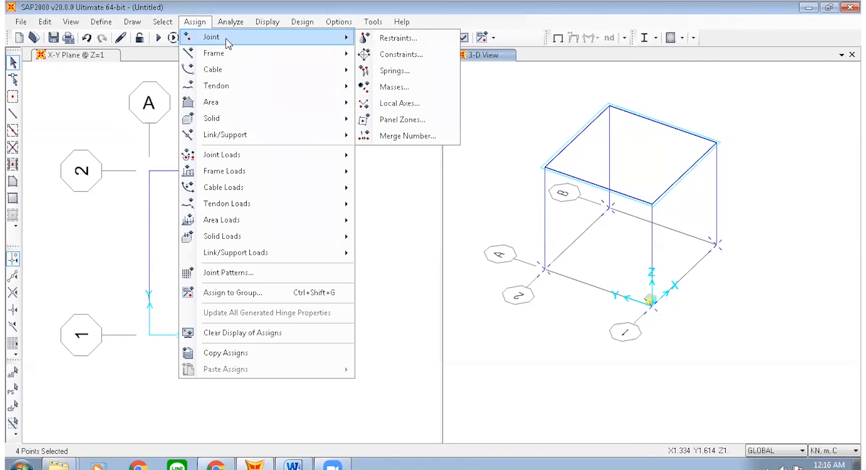
left_click(399, 39)
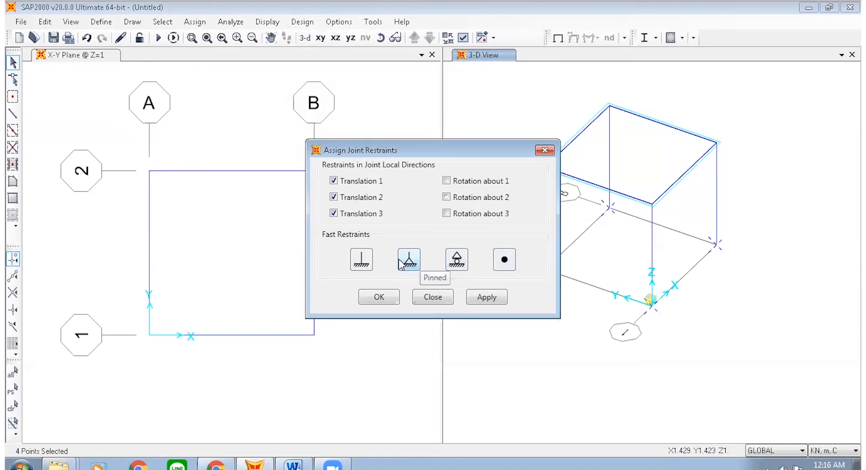
left_click(366, 265)
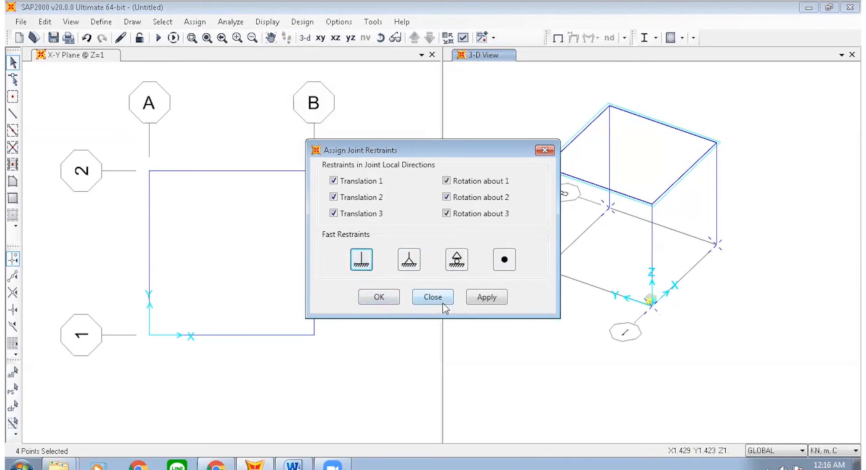
left_click(383, 301)
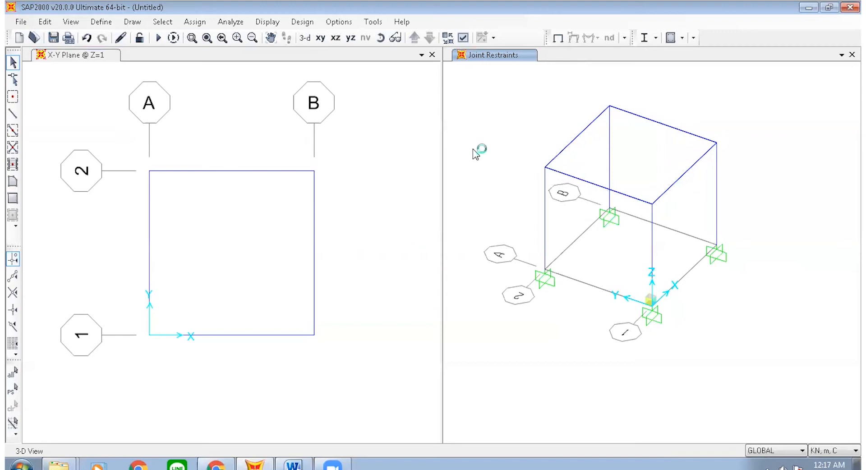
Turn on Glue to Grid Lines for the GLOBAL grid system and try to set the Z2 ordinate to 2 m.
right_click(466, 159)
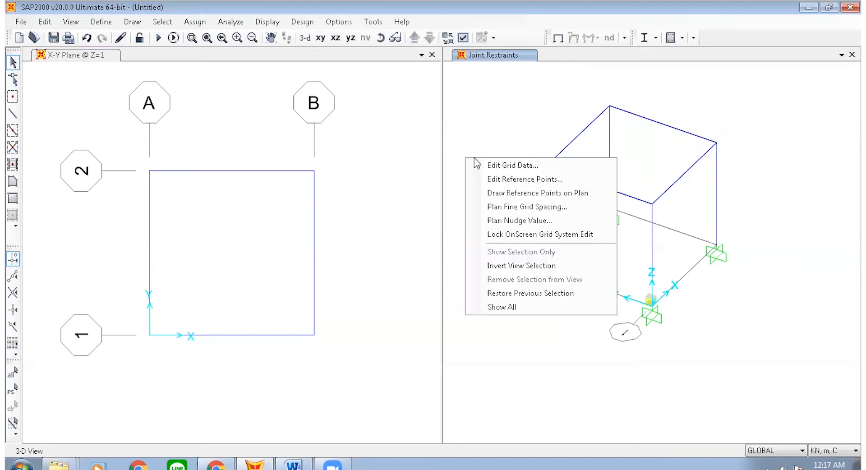
left_click(501, 163)
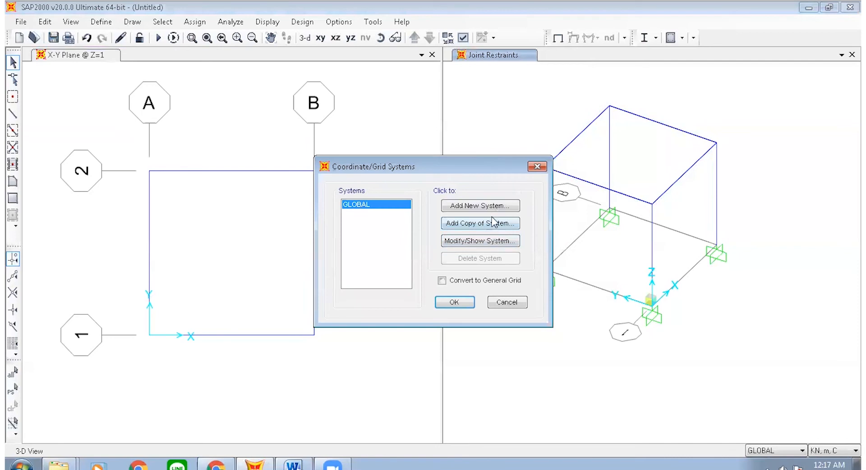
left_click(490, 242)
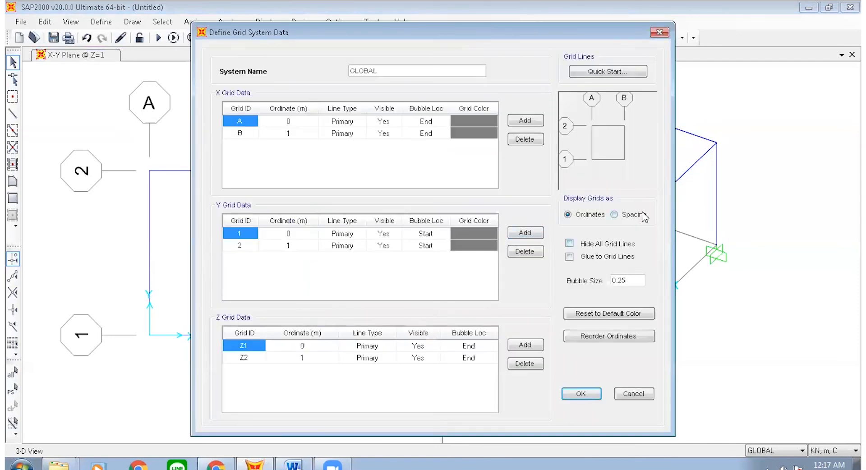
left_click_drag(568, 41, 417, 30)
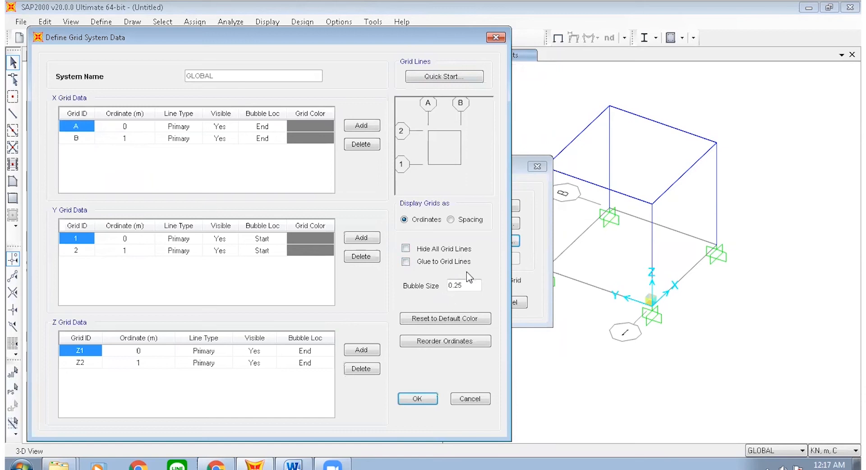
left_click(453, 263)
left_click(138, 364)
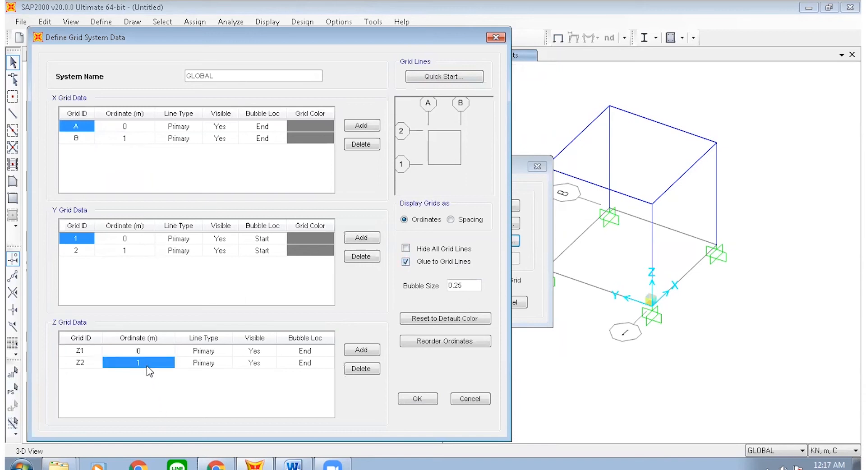
type("2")
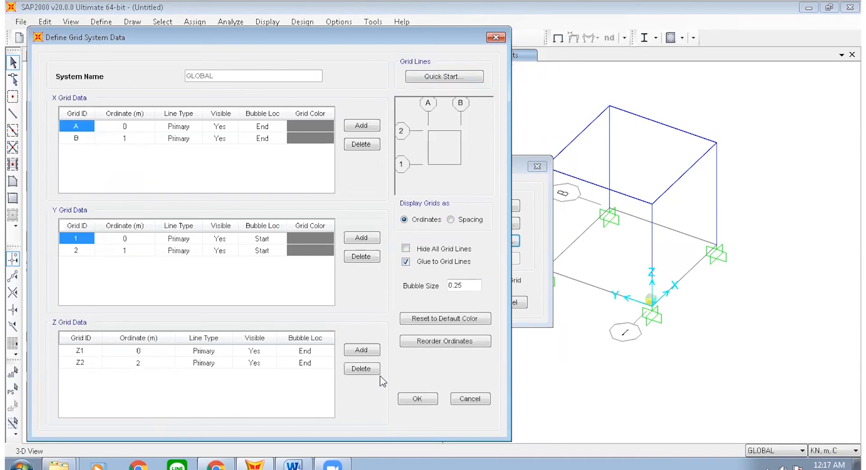
left_click(427, 402)
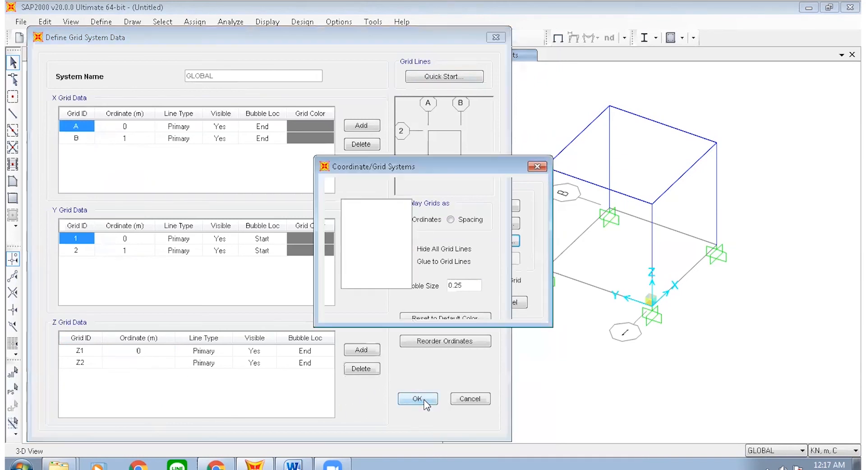
left_click(454, 303)
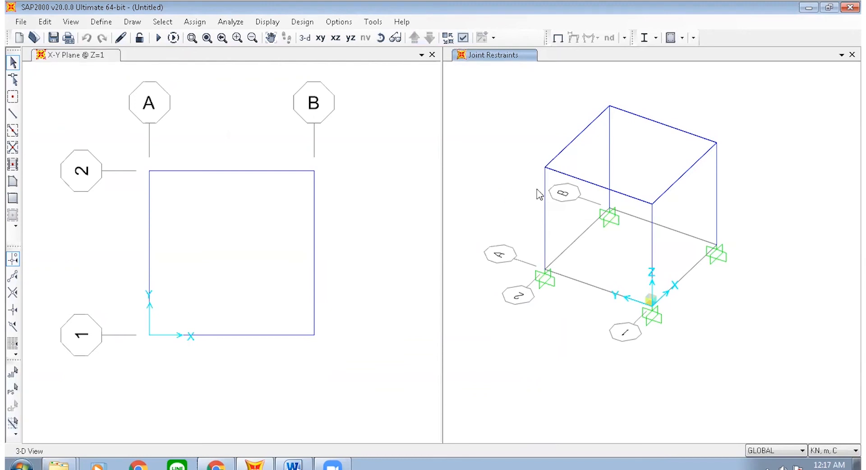
Reopen the GLOBAL grid system data, set the Z2 ordinate to 2 m, and check it as spacing before returning to ordinates.
right_click(544, 205)
left_click(577, 208)
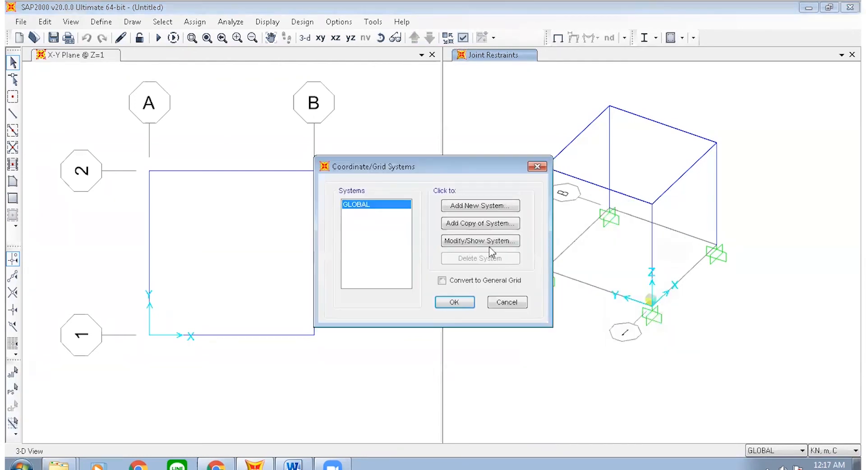
left_click(482, 241)
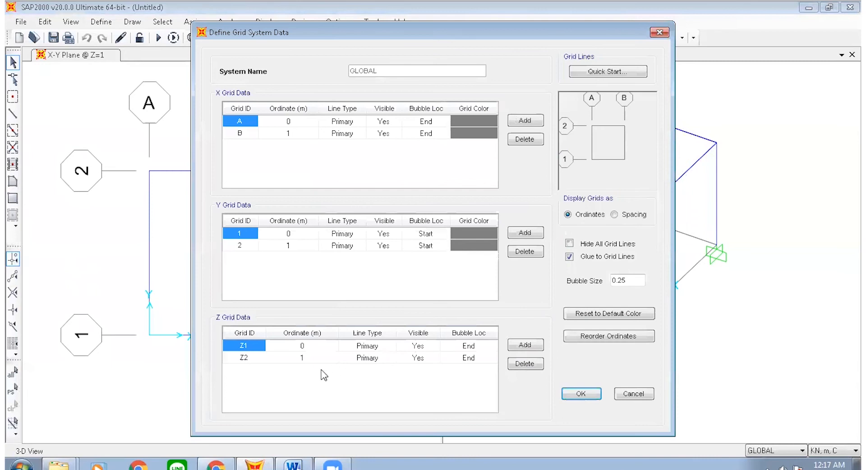
left_click(302, 359)
type("2")
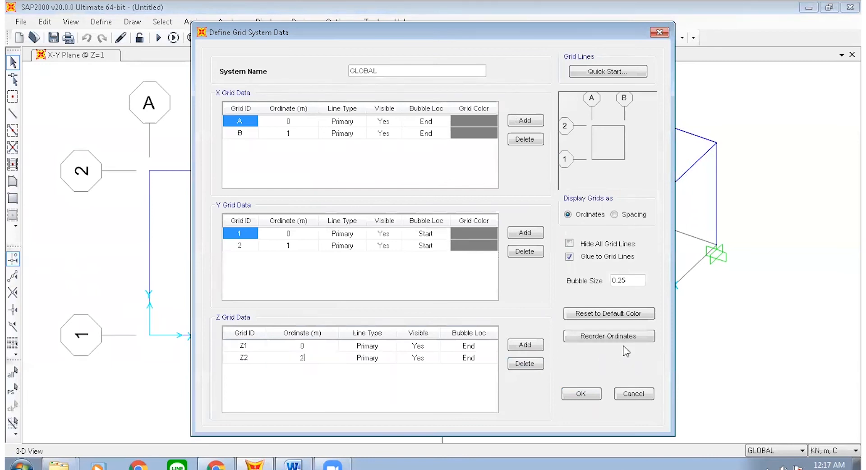
left_click(635, 214)
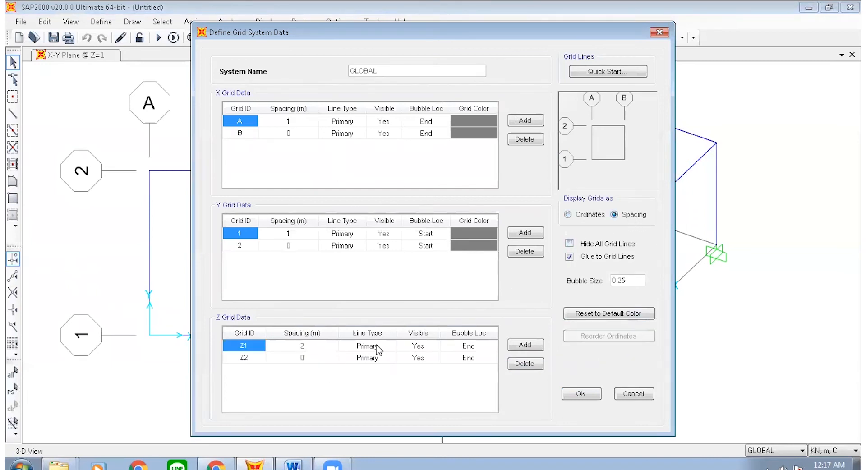
left_click(602, 216)
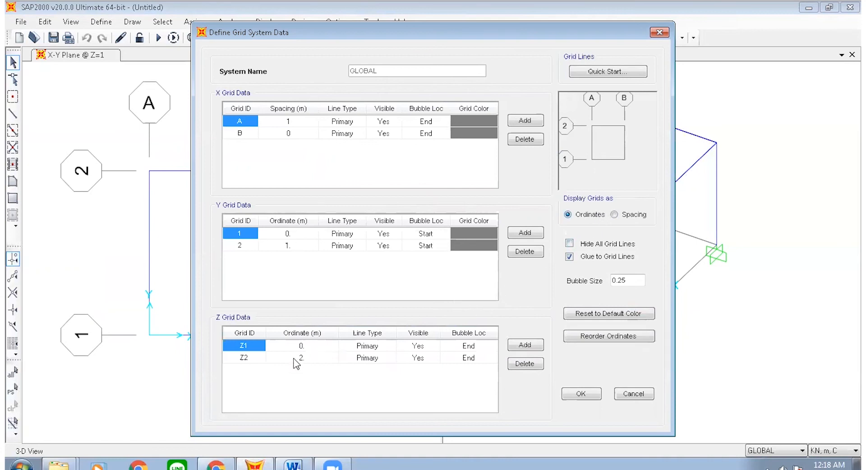
Enter 2 m again as the Z2 ordinate and apply the edited grid to the model without an extra Z grid line.
left_click(320, 360)
type("22")
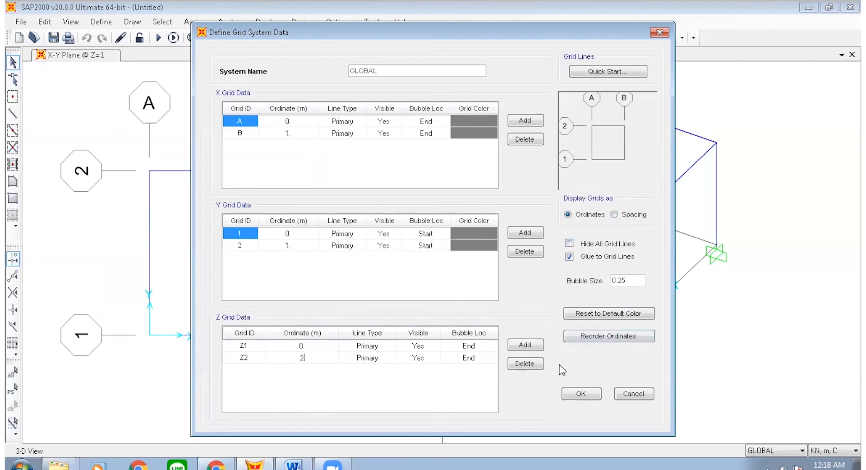
left_click(529, 344)
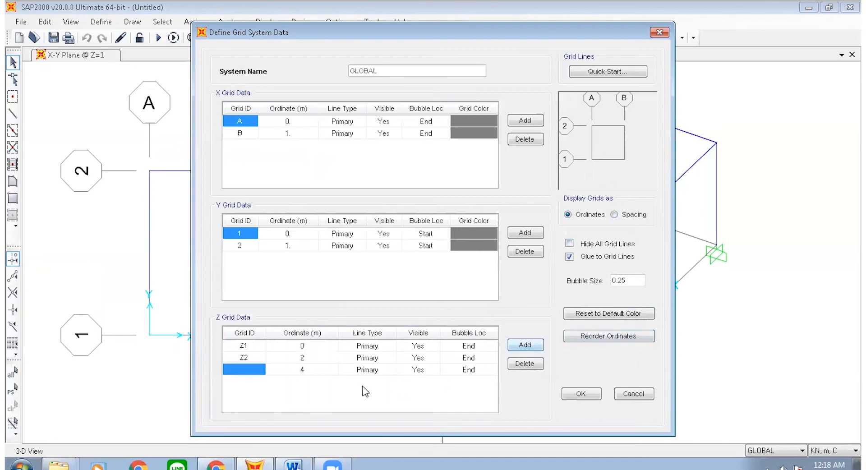
left_click(519, 360)
left_click(581, 394)
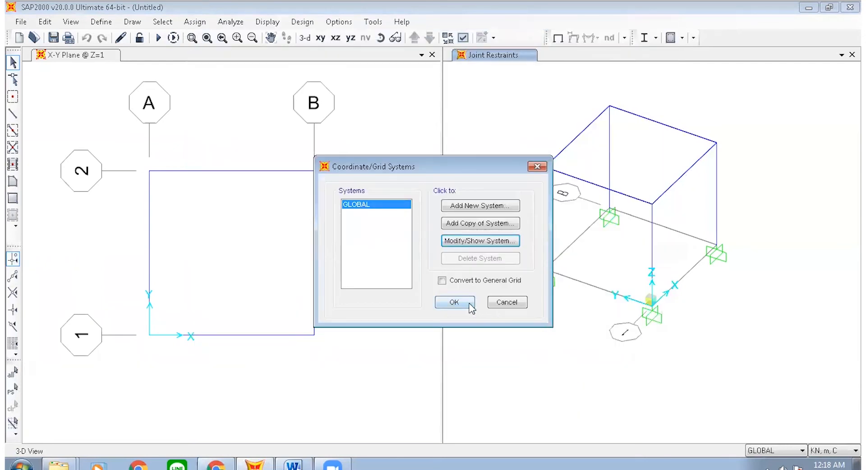
left_click(470, 306)
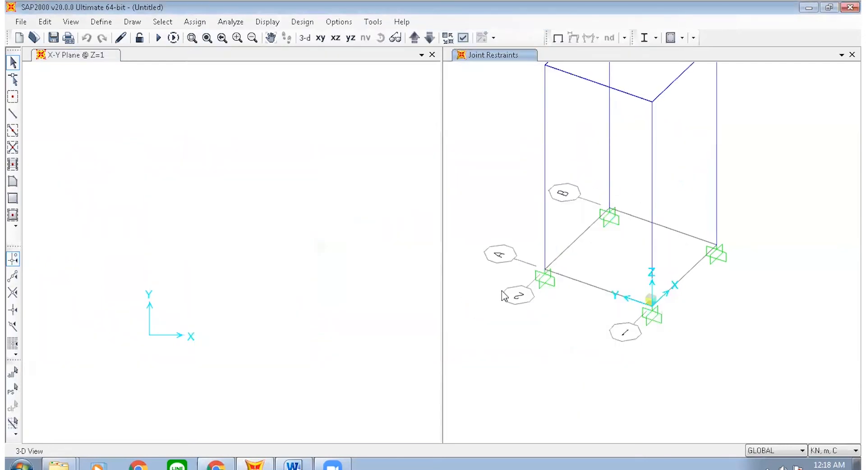
Examine the stretched frame and review the Glue to Grid Lines setting in the GLOBAL grid data, leaving without changes.
scroll(641, 266, "down", 3)
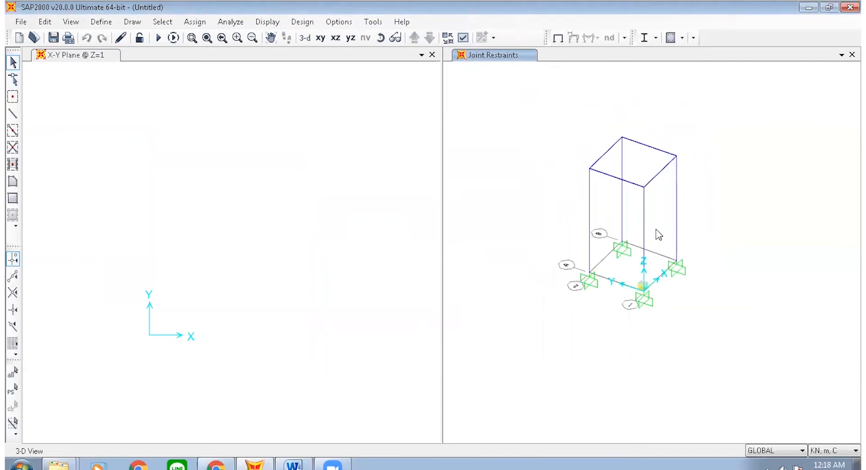
scroll(715, 243, "up", 1)
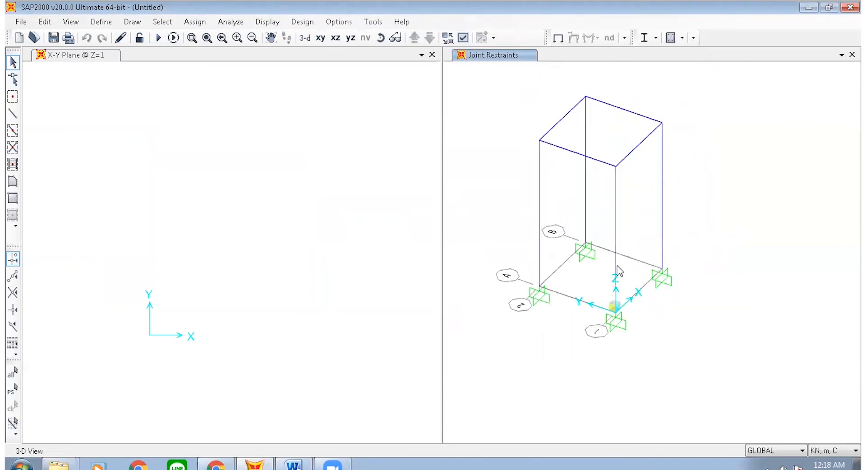
right_click(464, 266)
left_click(475, 273)
left_click(481, 240)
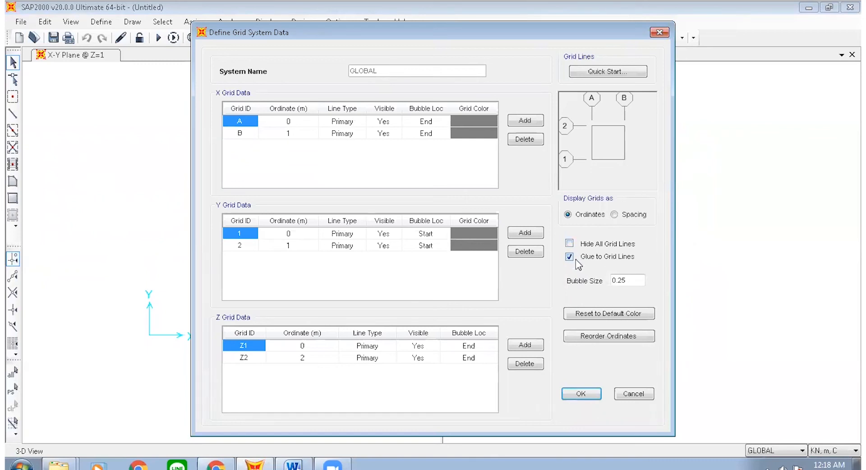
left_click(633, 390)
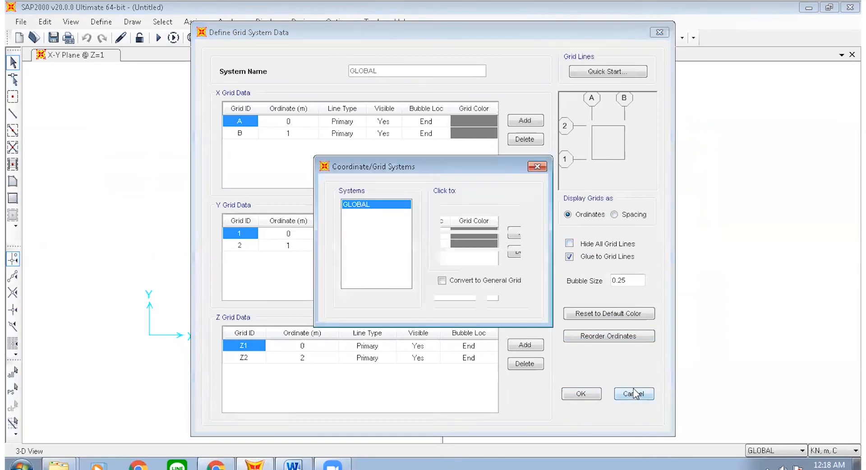
left_click(538, 167)
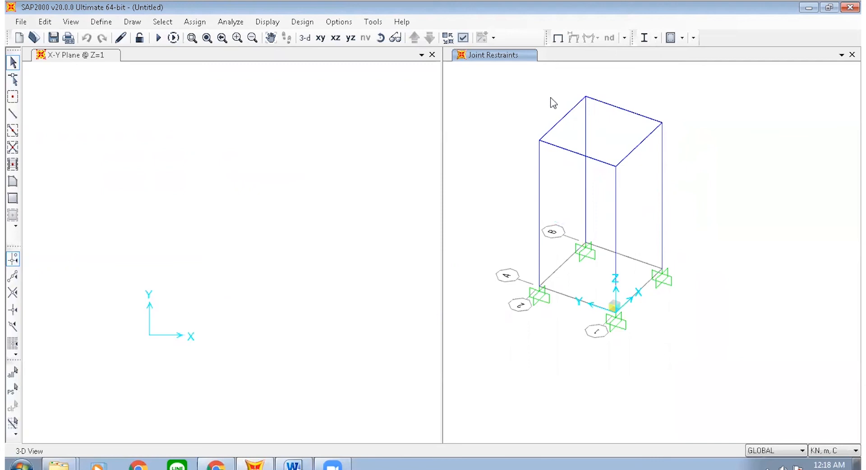
Assign a joint force of -10 kN in Global Z under the DEAD load pattern to the four top joints of the frame.
left_click(539, 141)
left_click(618, 166)
left_click(662, 123)
left_click(586, 98)
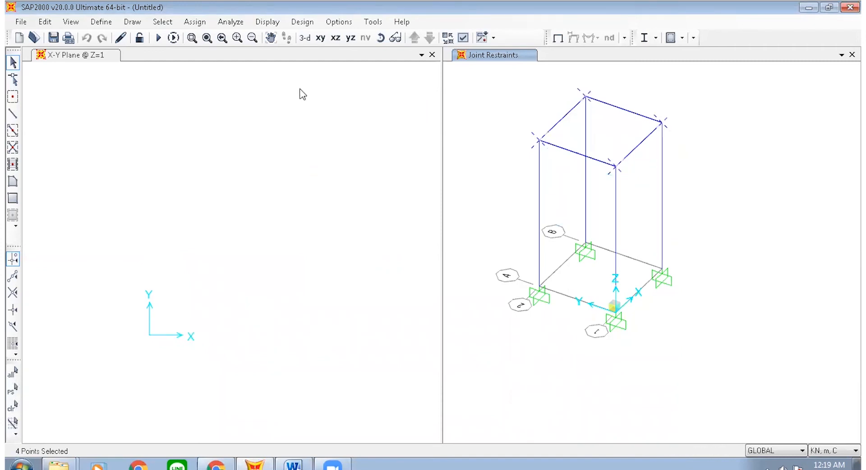
left_click(194, 22)
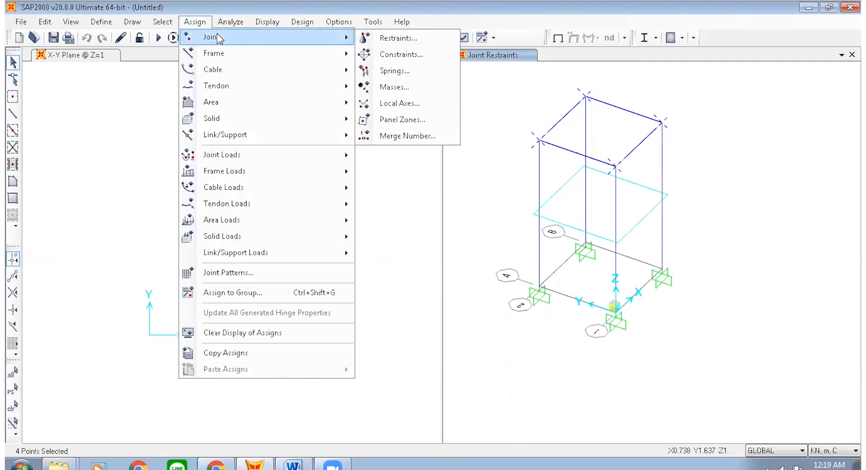
left_click(375, 23)
left_click(194, 22)
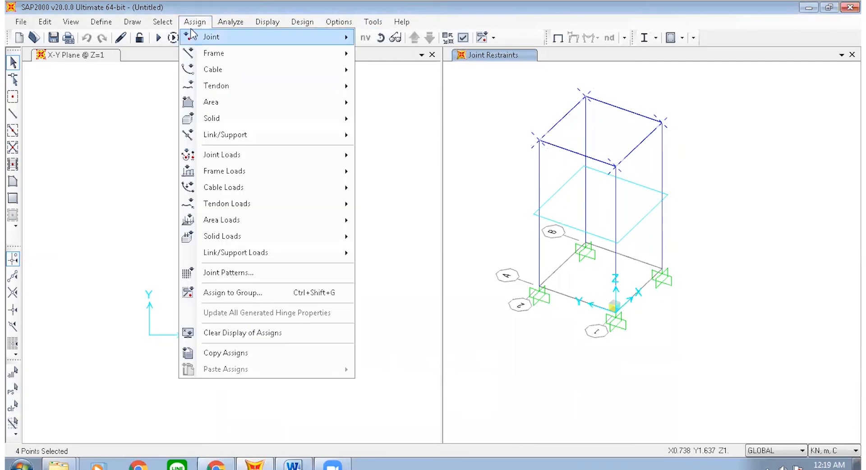
mouse_move(249, 155)
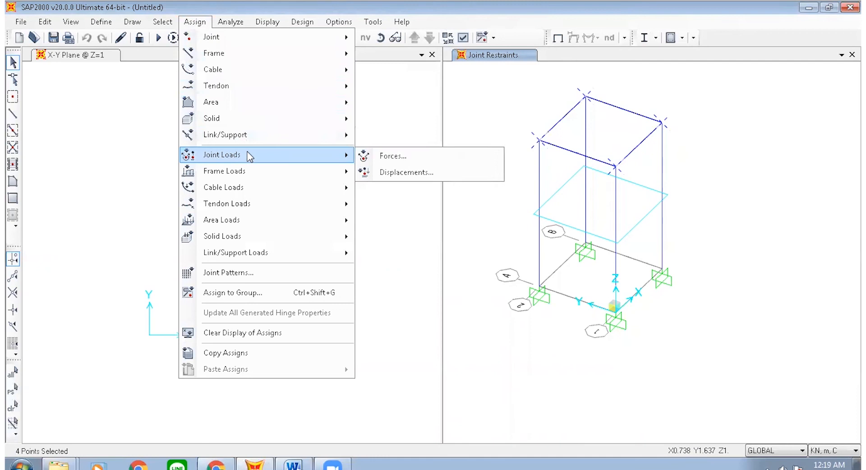
left_click(404, 156)
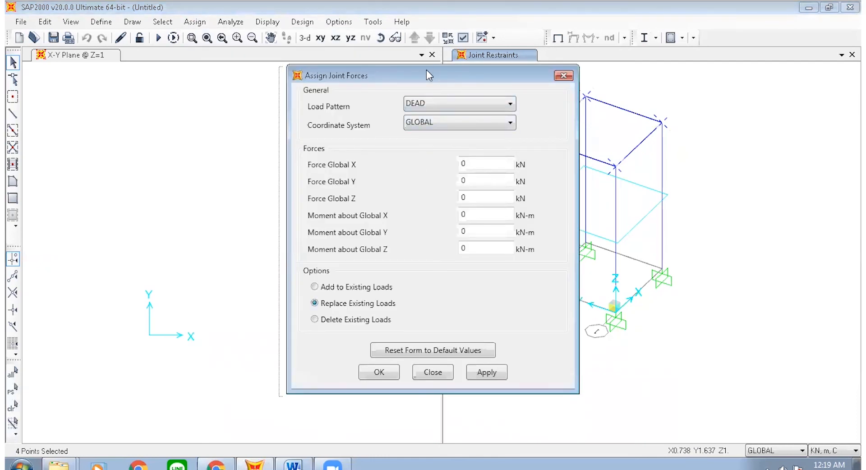
left_click_drag(426, 70, 261, 93)
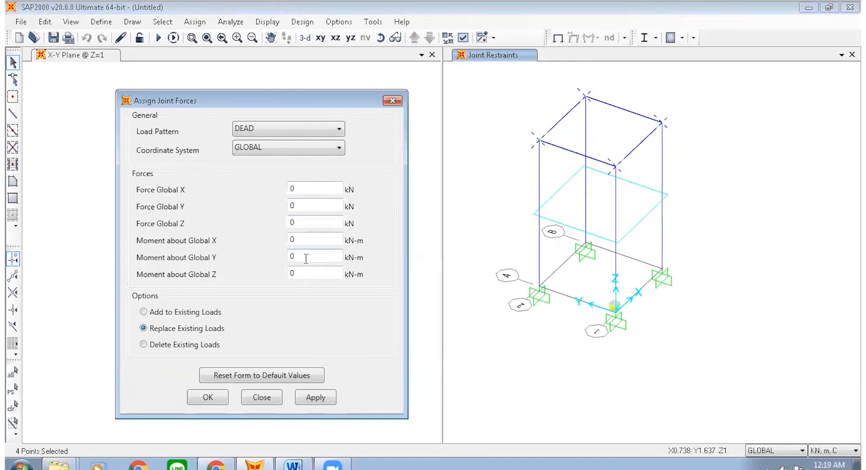
left_click(301, 222)
double_click(294, 223)
type("-10")
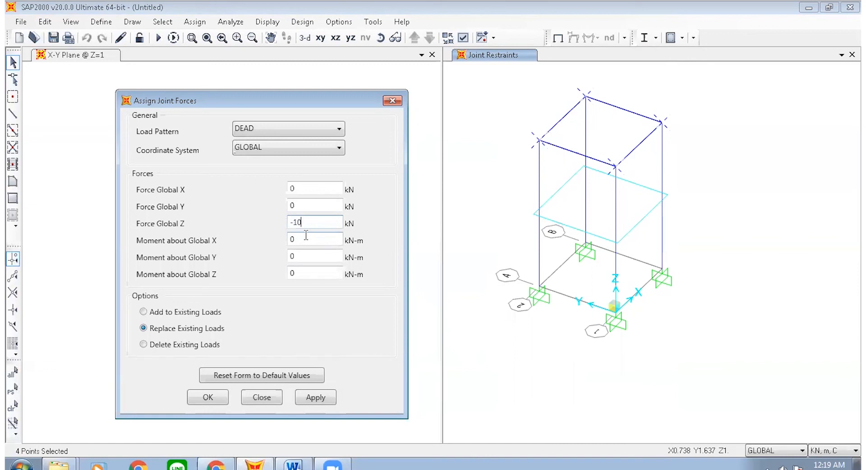
left_click(224, 398)
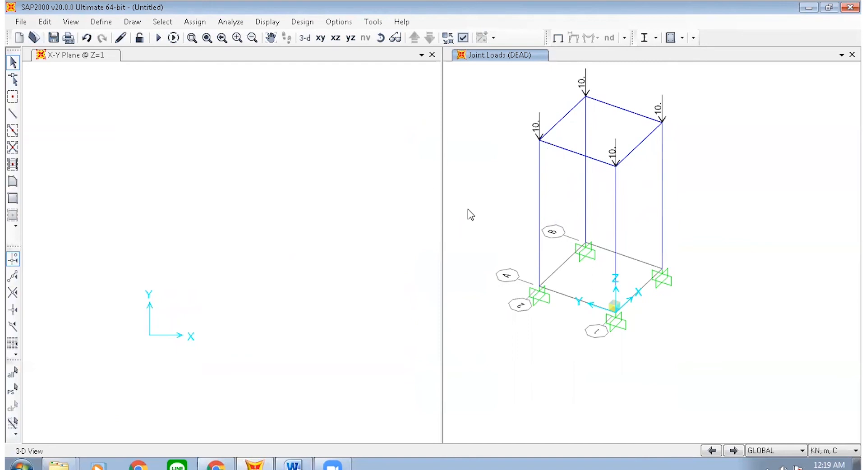
Assign a gravity distributed DEAD load of 10 kN/m at all four relative distances on the front top beam between grids A and B.
left_click(578, 154)
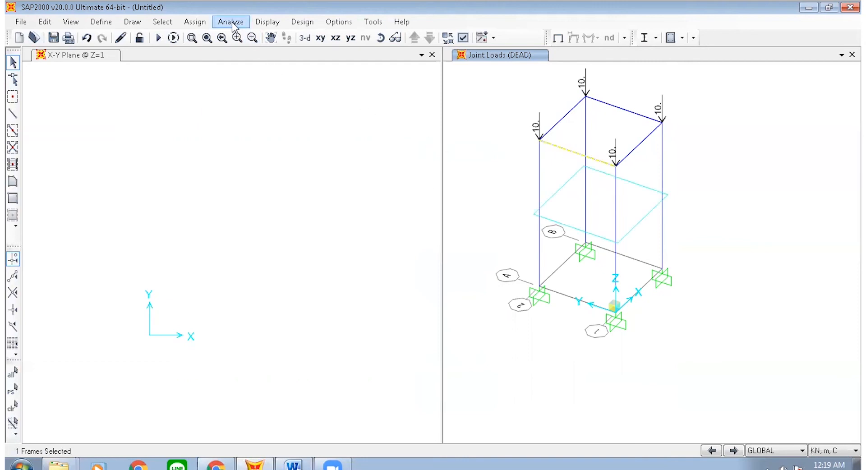
left_click(195, 22)
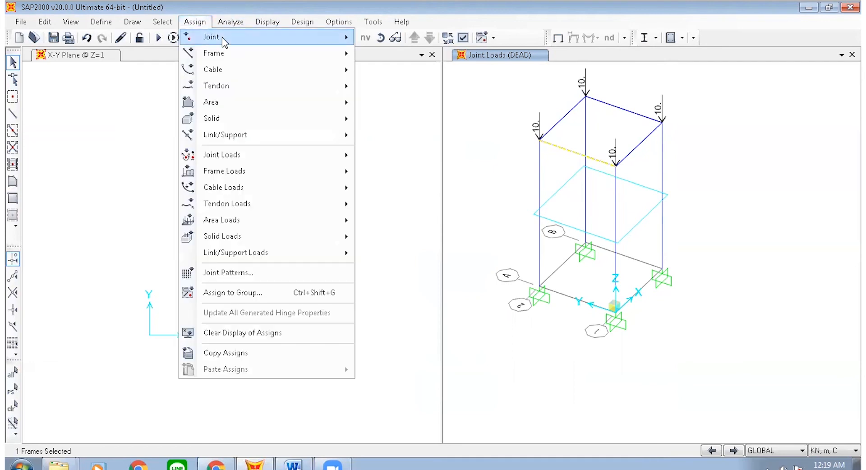
mouse_move(279, 174)
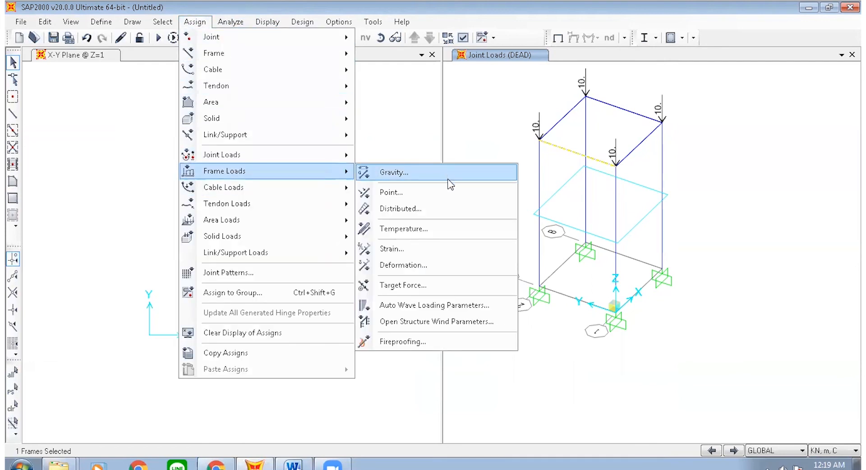
left_click(444, 208)
left_click_drag(450, 108, 200, 89)
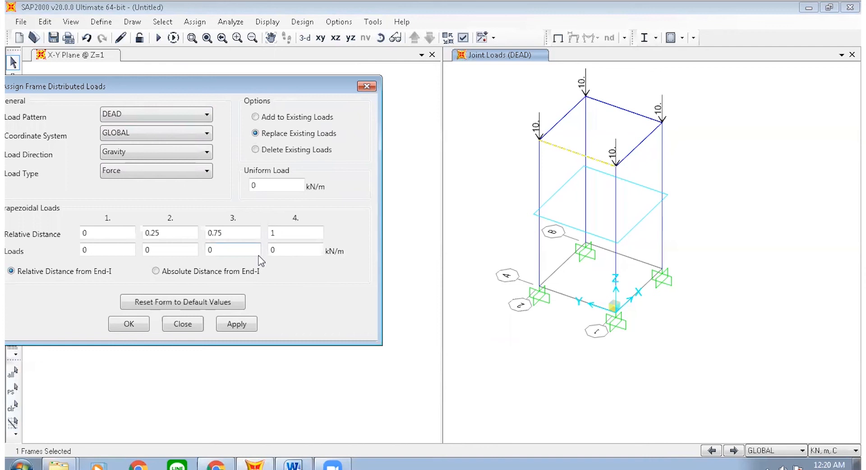
left_click(229, 237)
left_click_drag(122, 250, 75, 269)
type("10")
key("Tab")
type("10")
key("Tab")
type("10")
key("Tab")
type("10")
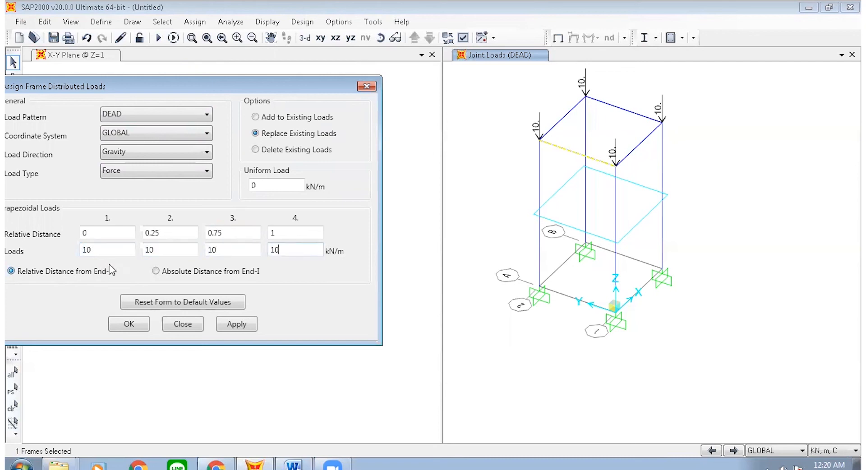
left_click(236, 324)
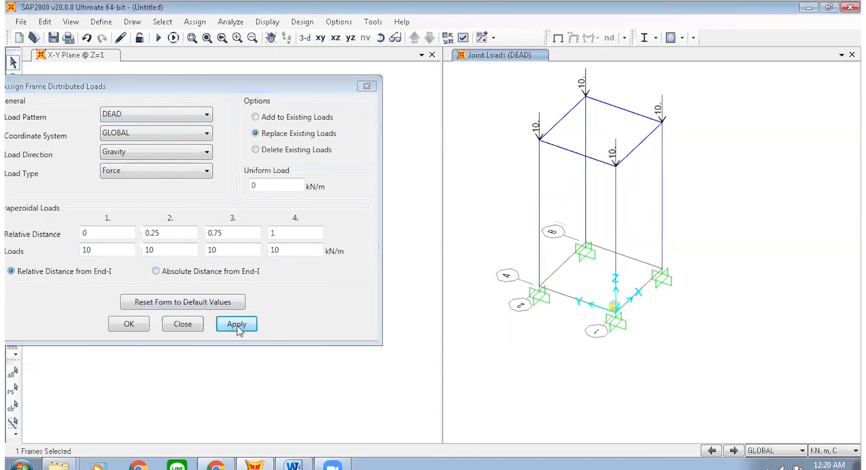
left_click(140, 329)
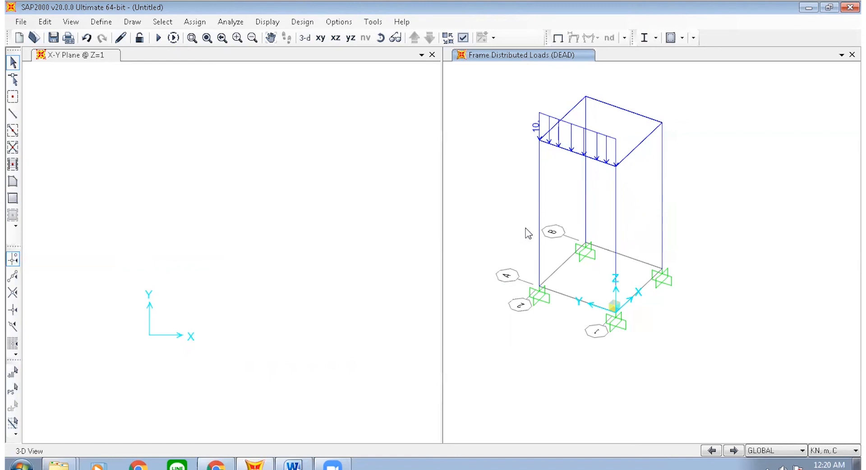
Confirm the analysis options as Space Frame with all six degrees of freedom available.
left_click(233, 22)
left_click(254, 38)
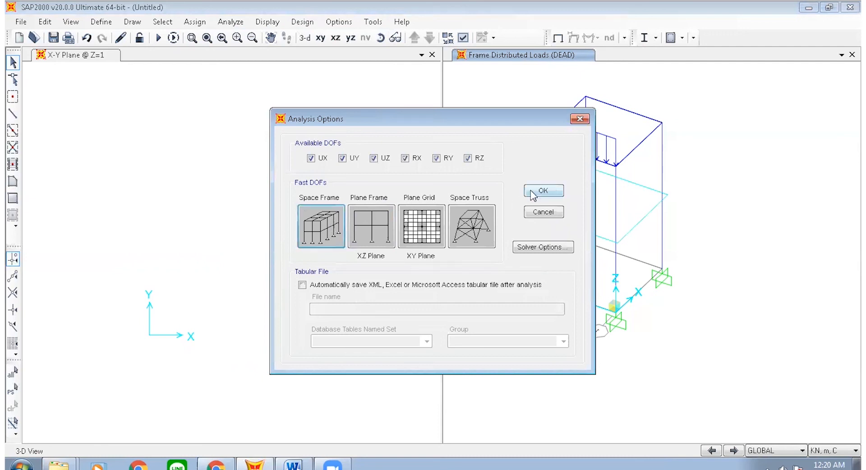
left_click(543, 190)
Exclude the MODAL load case from the run and start the analysis with the DEAD case only.
left_click(223, 24)
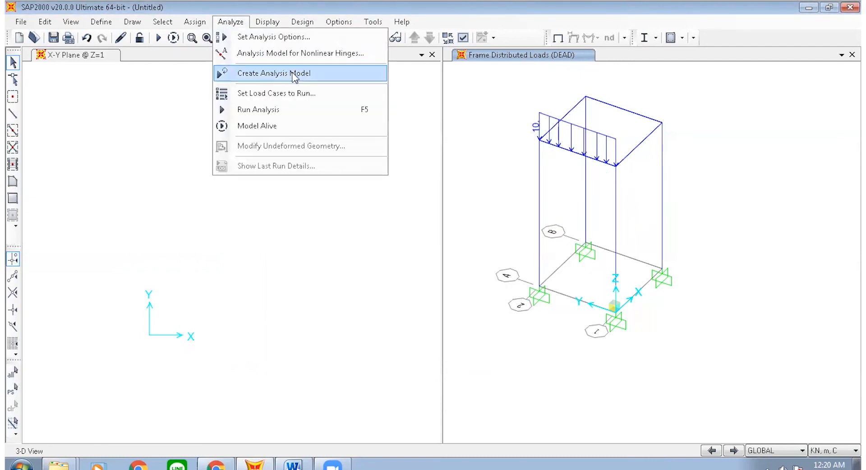
left_click(290, 108)
left_click(346, 190)
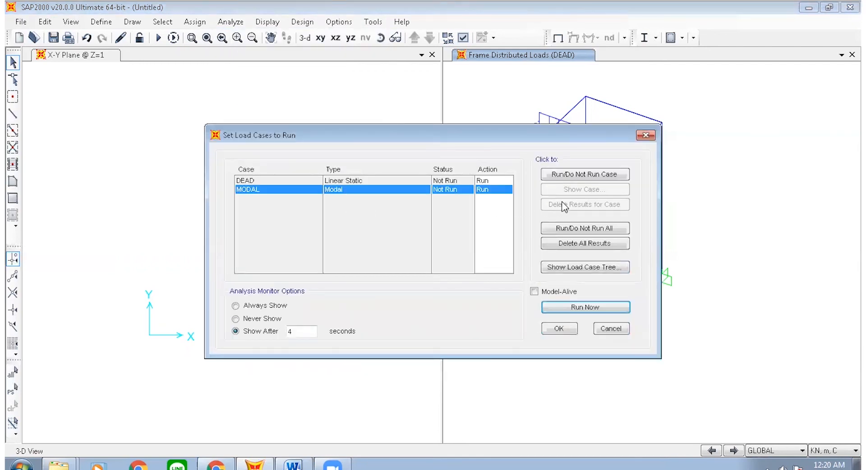
left_click(581, 175)
left_click(589, 310)
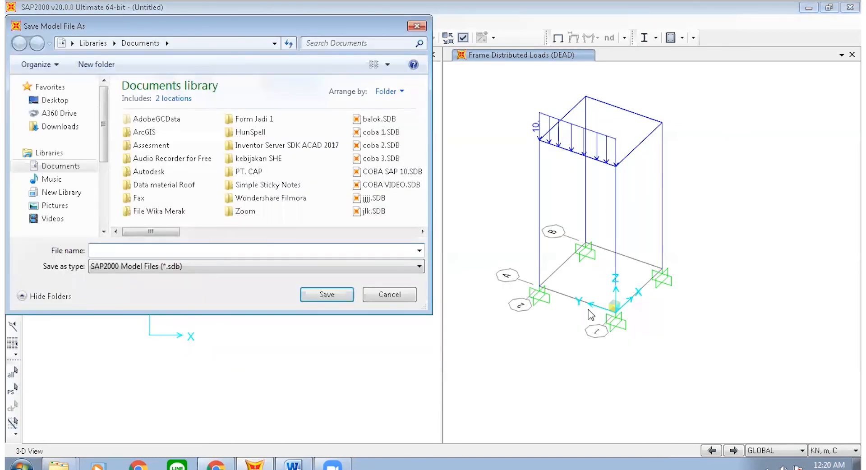
Save the model in Documents as COBA 1, replacing the existing file, so that the analysis runs.
type("COBA 1")
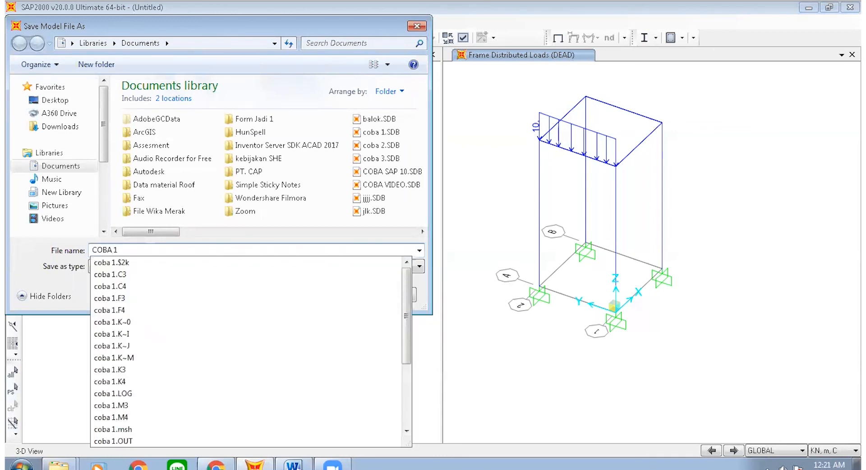
key("Return")
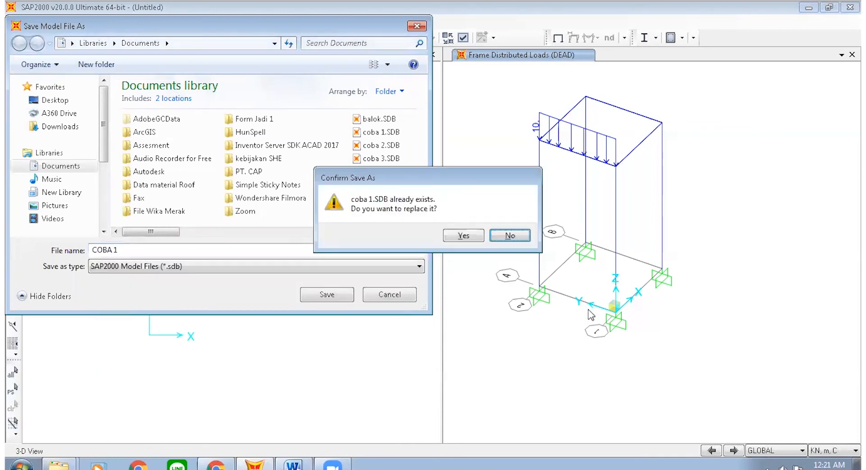
left_click(478, 240)
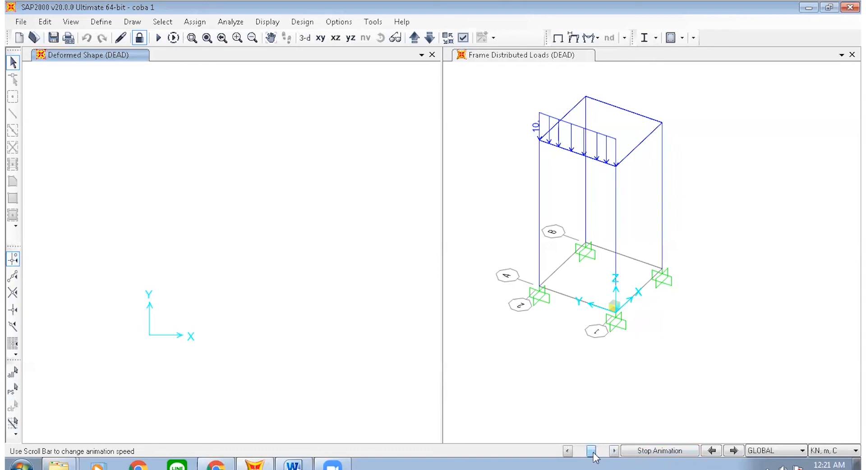
View the DEAD deformed shape in 3-D with its animation playing and stop the animation.
left_click(652, 452)
left_click(670, 453)
left_click(306, 37)
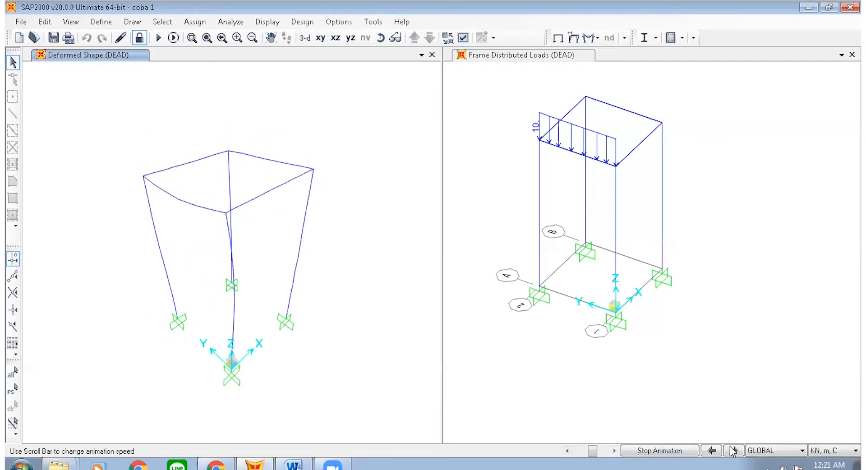
left_click(659, 450)
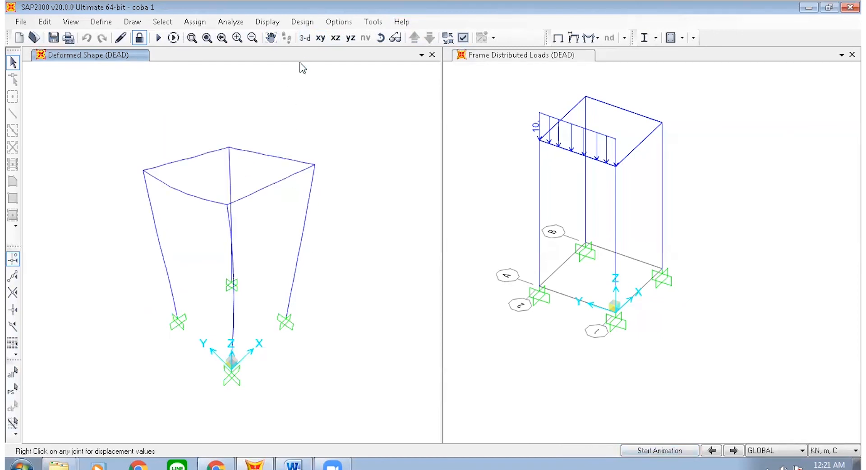
Display the joint reactions for the DEAD case as arrows on the model.
left_click(275, 24)
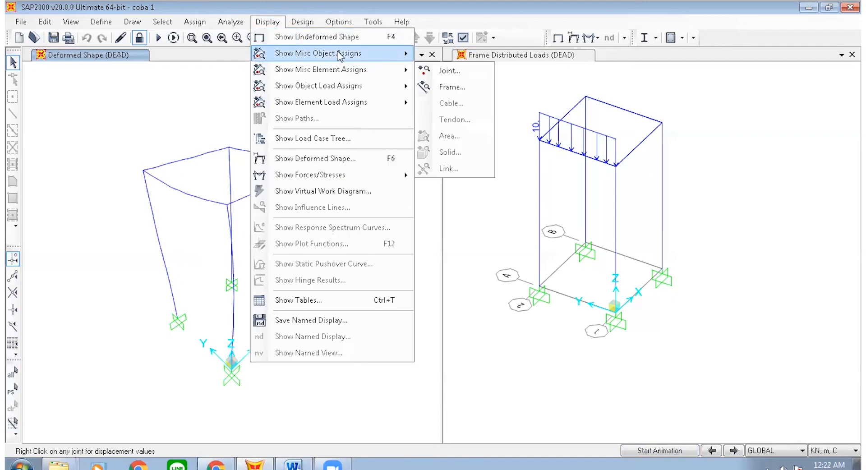
mouse_move(366, 176)
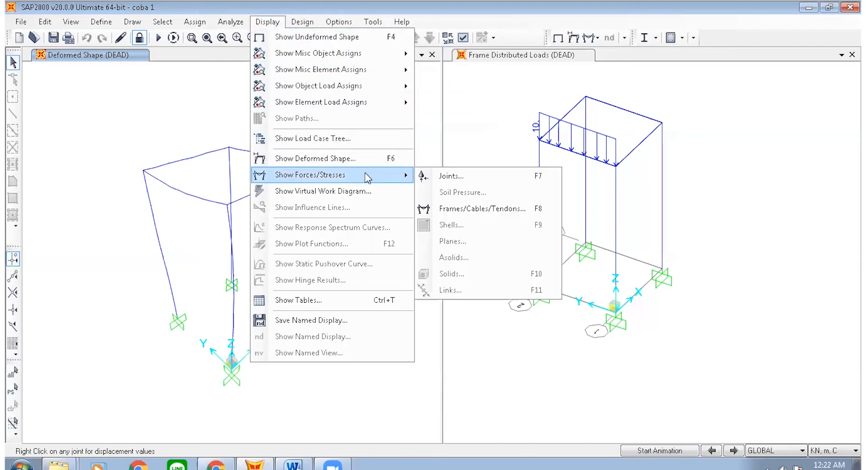
left_click(483, 176)
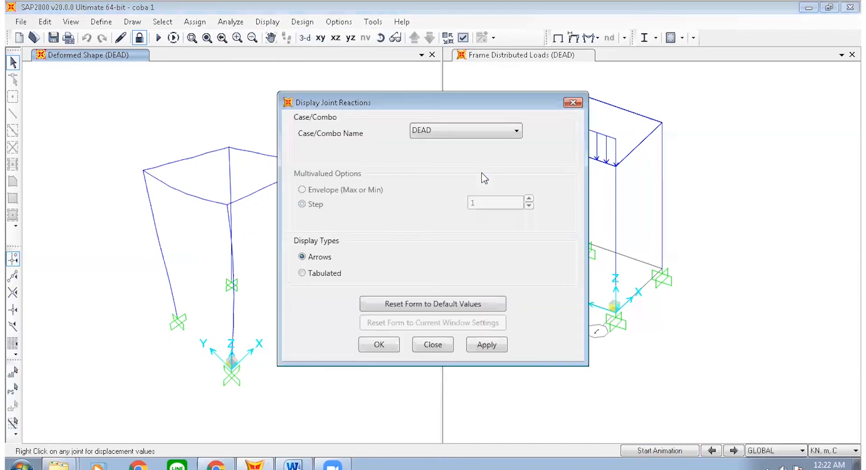
left_click(475, 135)
left_click(475, 134)
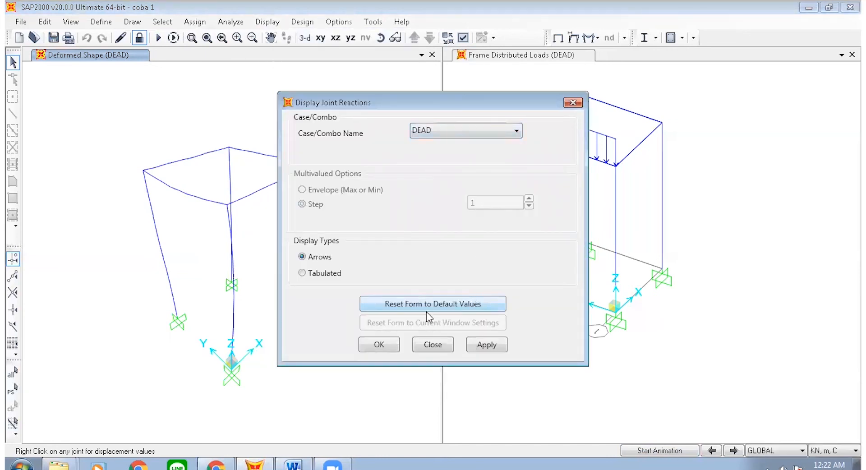
left_click(385, 346)
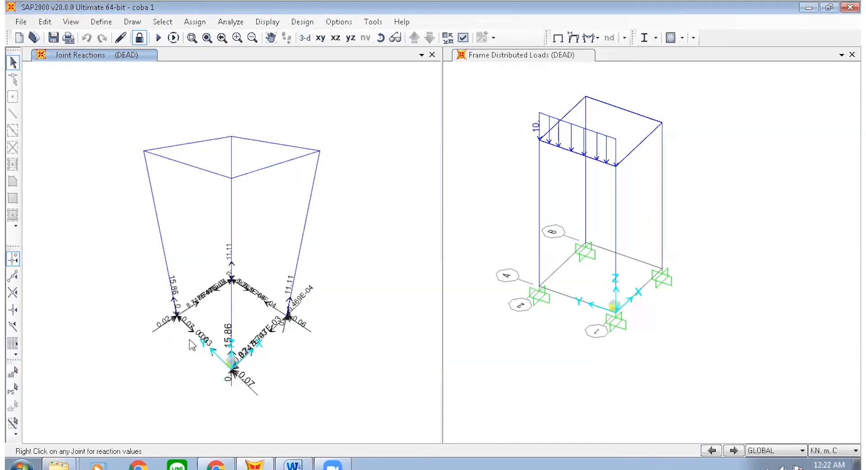
Inspect the detailed reaction forces and moments at two of the frame's base joints.
right_click(176, 316)
right_click(176, 316)
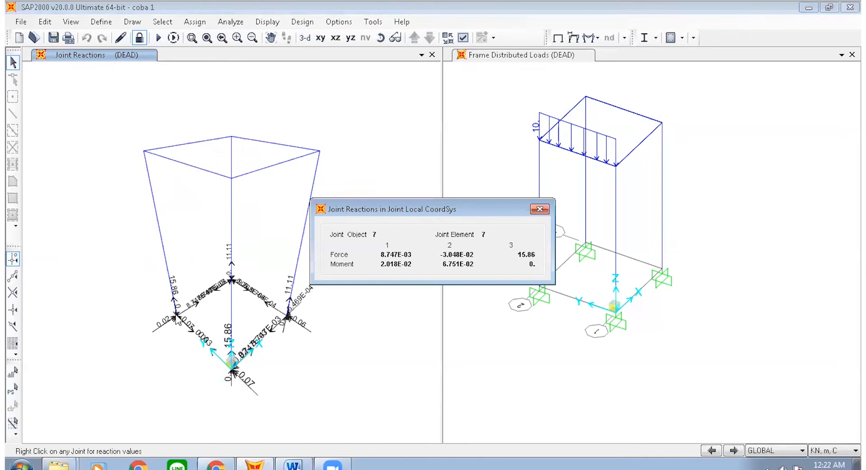
right_click(231, 280)
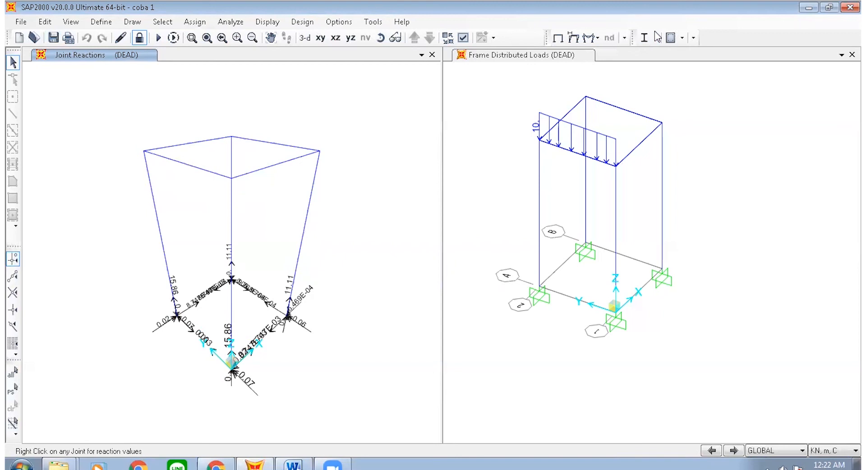
Display the axial force diagram of the frames for the DEAD case as a filled diagram.
left_click(268, 22)
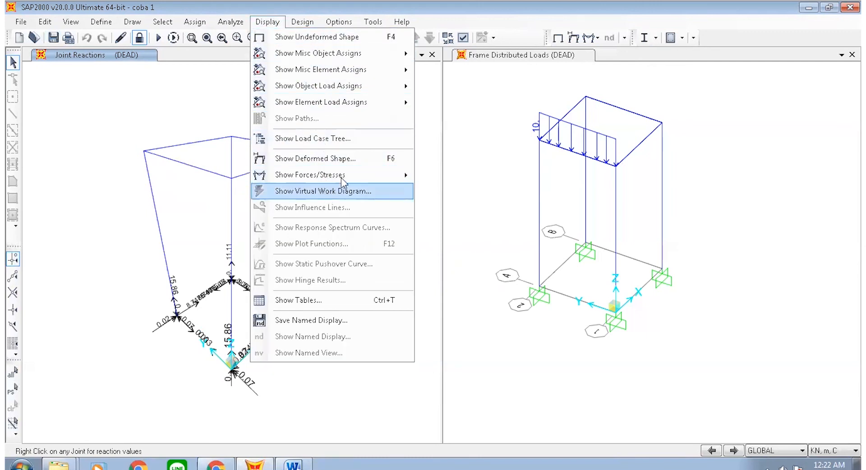
left_click(476, 208)
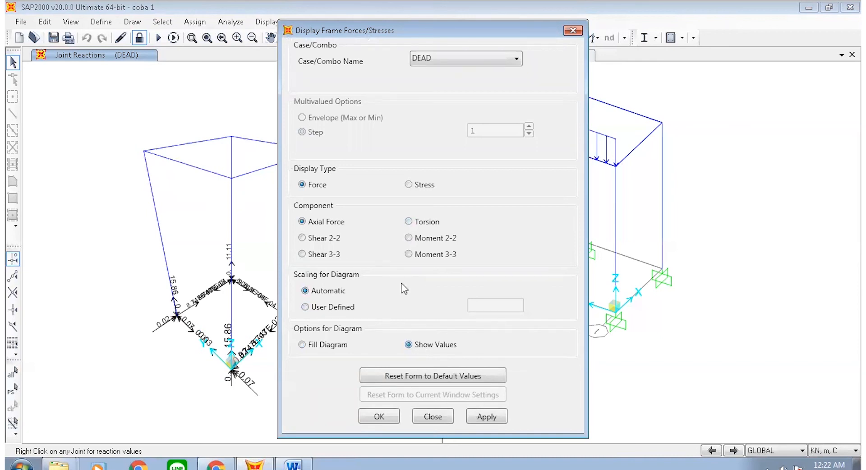
left_click(345, 347)
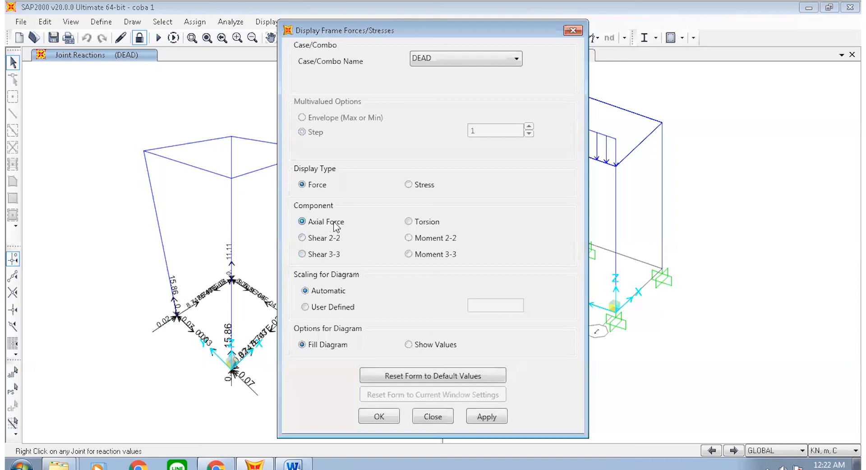
left_click(488, 417)
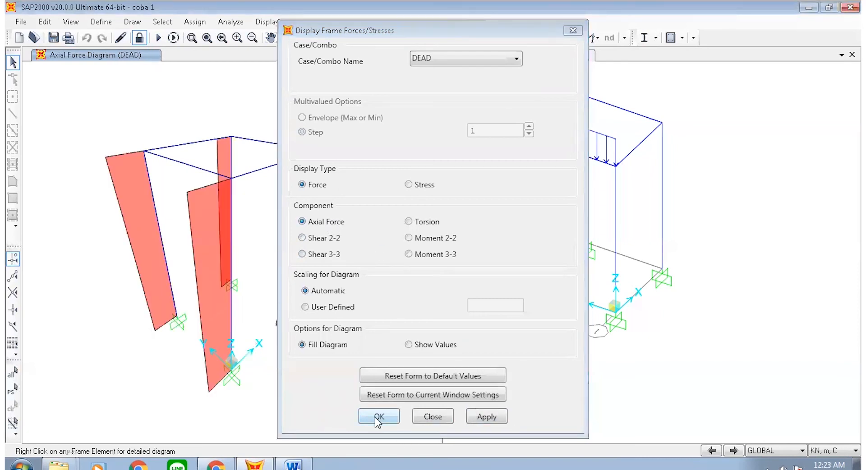
Display the Shear 2-2 force diagram of the frames for the DEAD case as a filled diagram, keeping the model unobstructed.
left_click(391, 30)
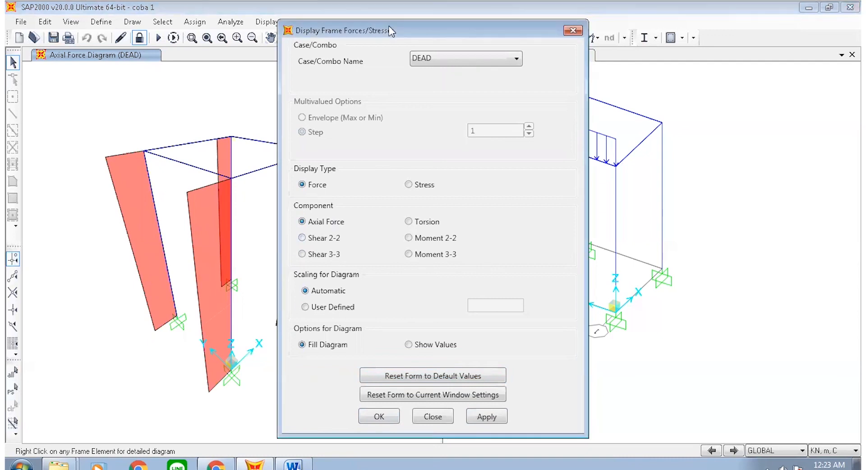
left_click_drag(391, 31, 543, 17)
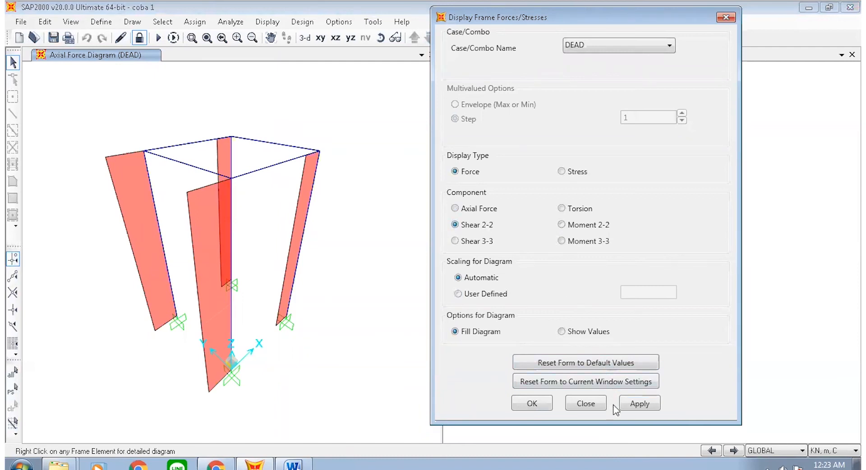
left_click(634, 405)
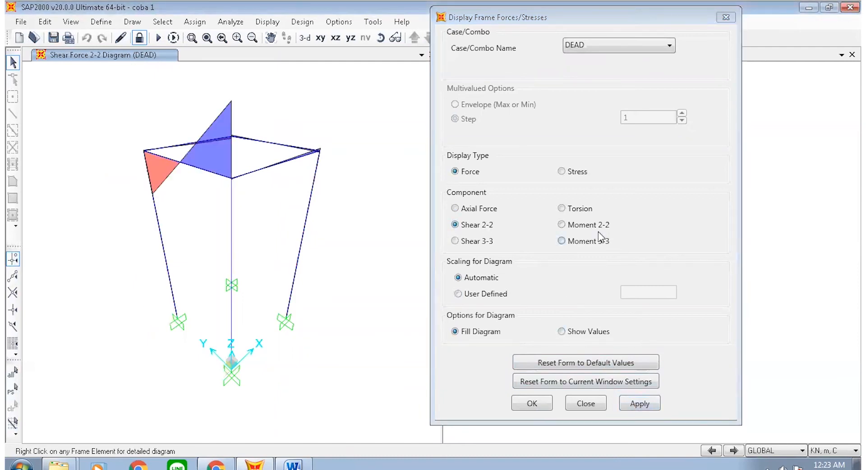
Display the Moment 2-2 diagram of the frames for the DEAD case with values shown instead of the fill.
left_click(594, 225)
left_click(654, 404)
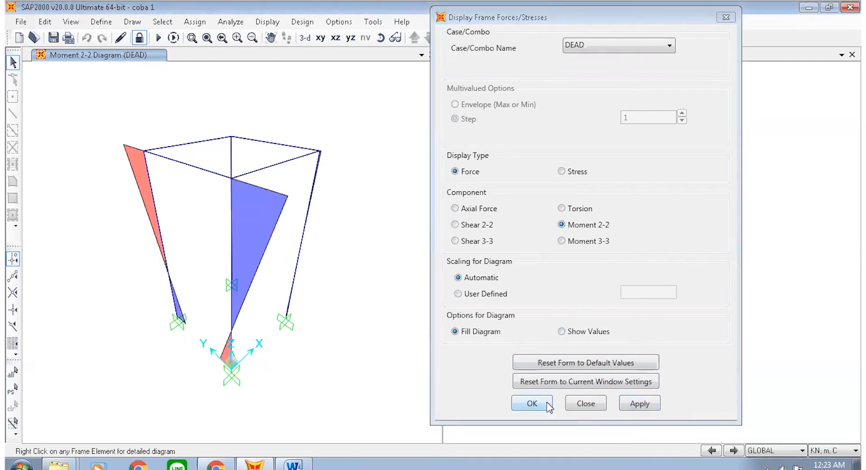
left_click(562, 333)
left_click(648, 406)
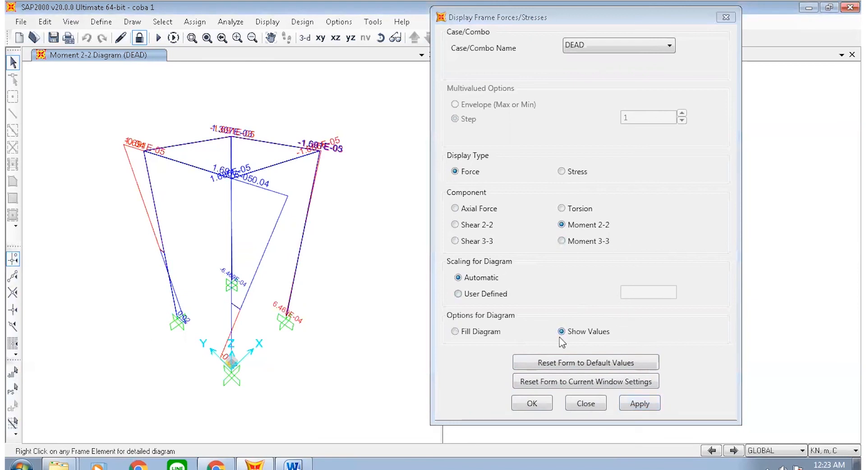
left_click(533, 404)
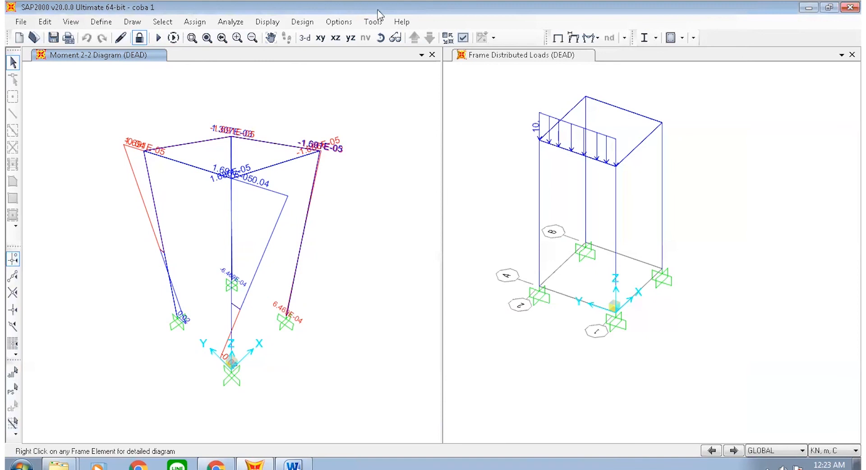